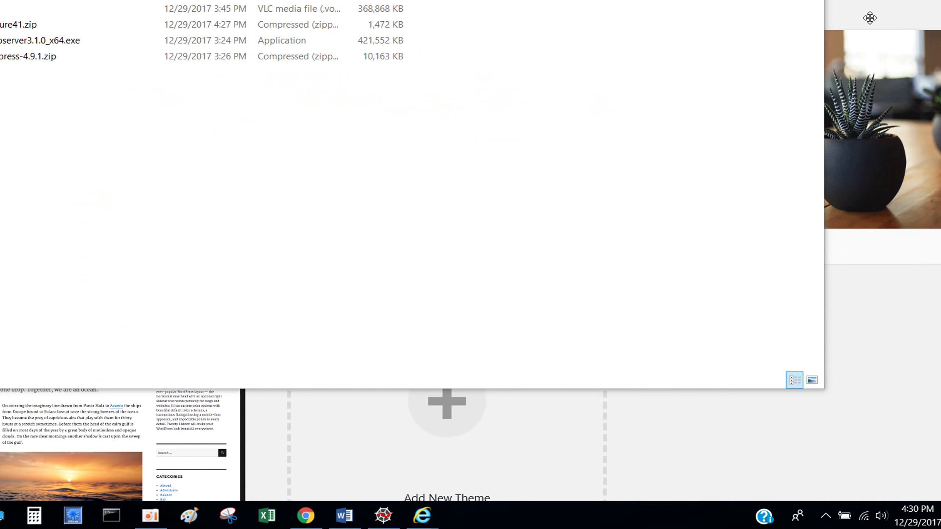
# Open WampServer's www directory (C:\wamp64\www) from its system-tray menu.
pyautogui.click(781, 516)
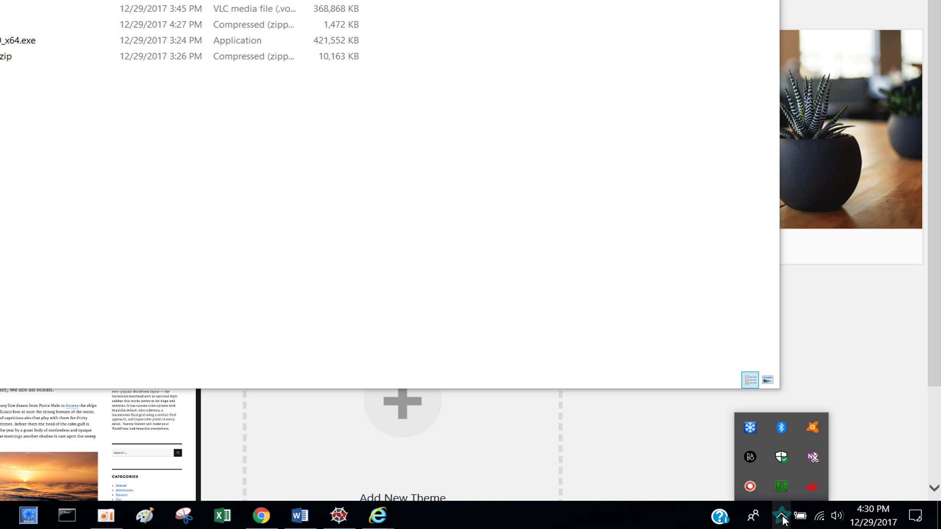
pyautogui.click(782, 486)
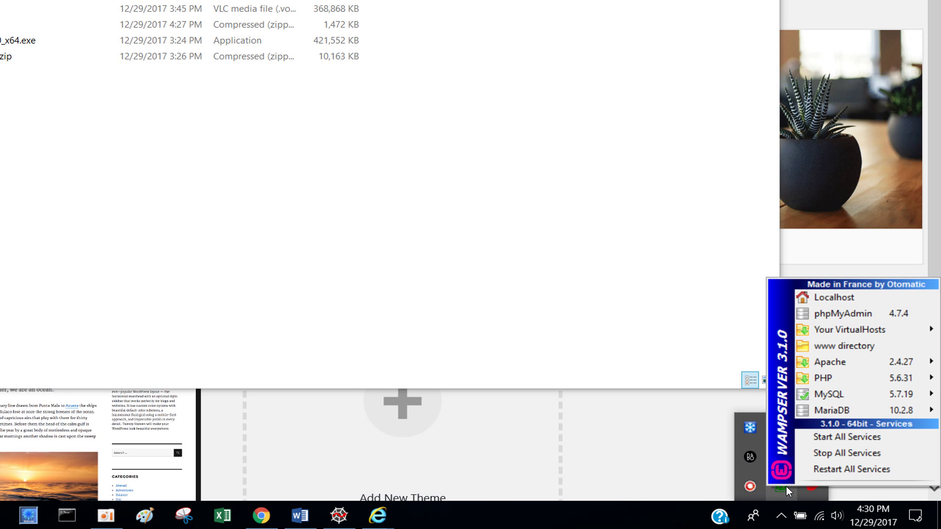
pyautogui.click(819, 348)
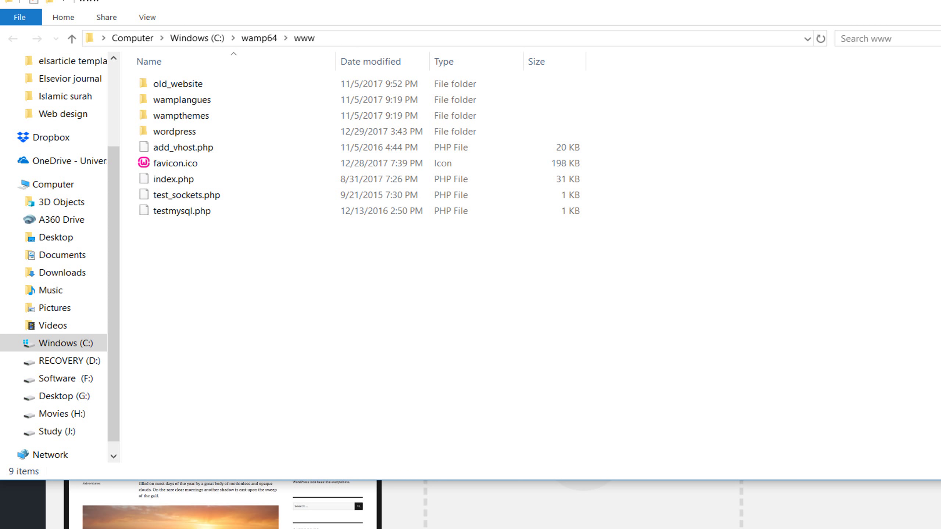
# Navigate the www window into wordpress > wp-content > themes.
pyautogui.moveTo(638, 0); pyautogui.dragTo(925, 31)
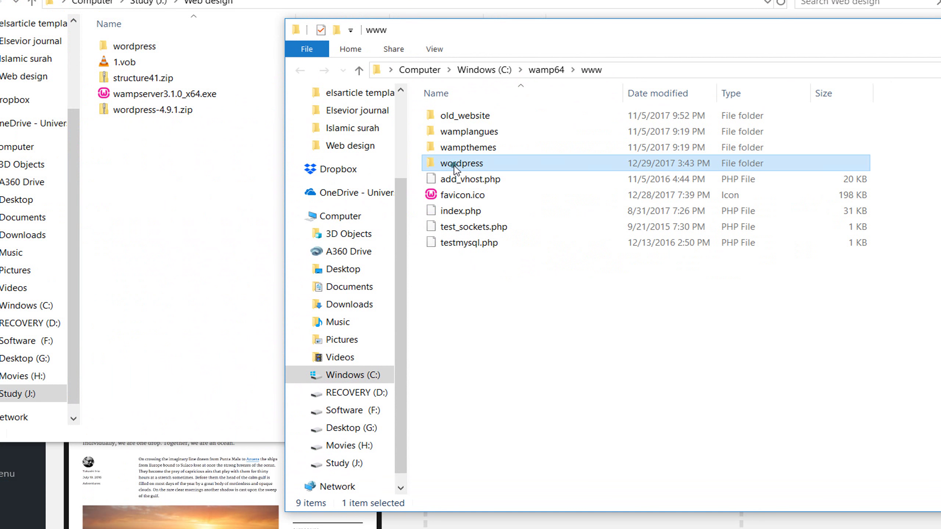
pyautogui.doubleClick(454, 163)
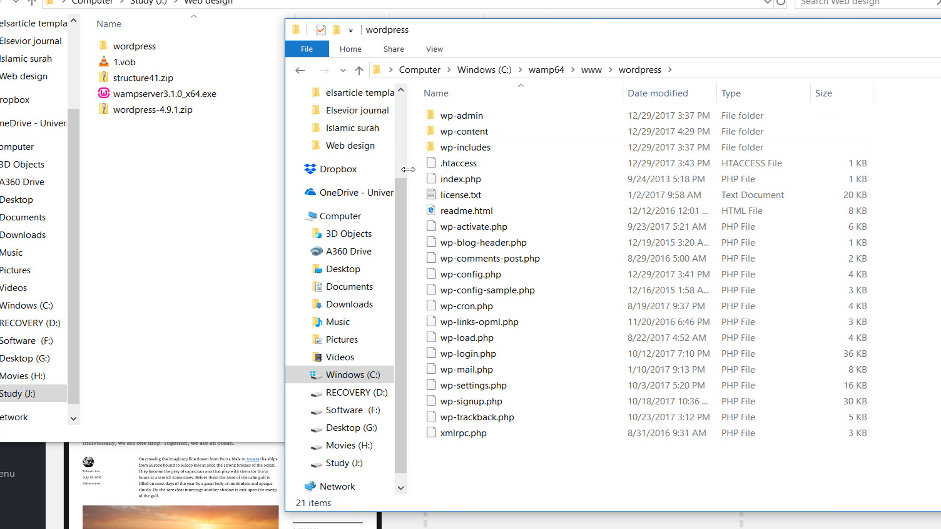
pyautogui.doubleClick(478, 131)
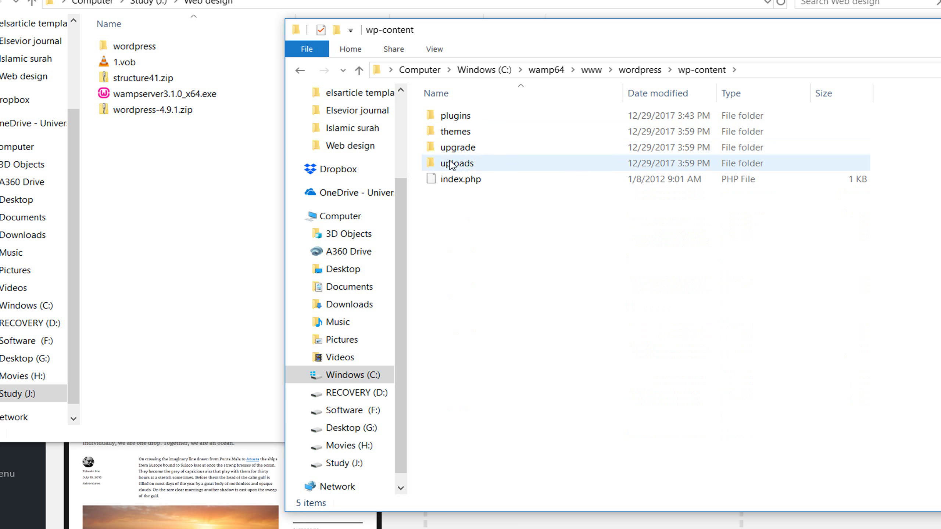
pyautogui.doubleClick(450, 132)
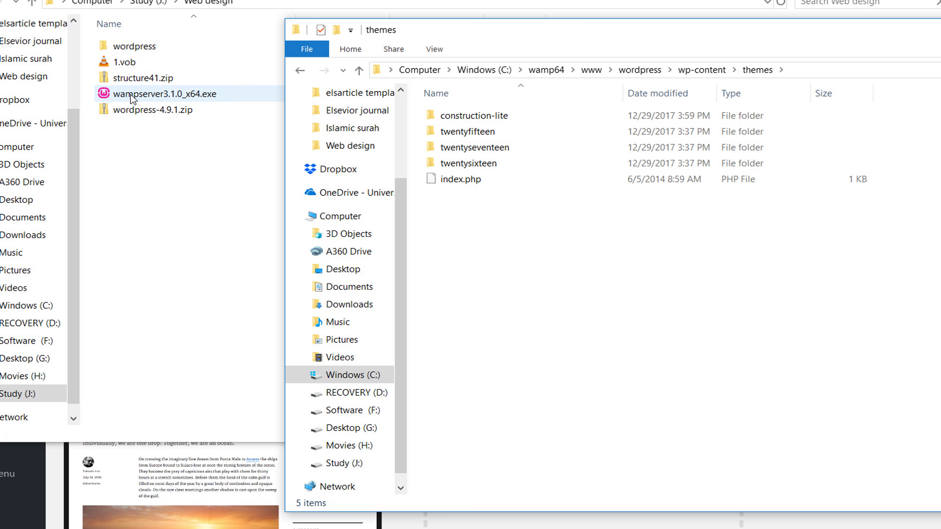
# Open structure41.zip and its structure41 folder, selecting the structure theme folder.
pyautogui.click(142, 83)
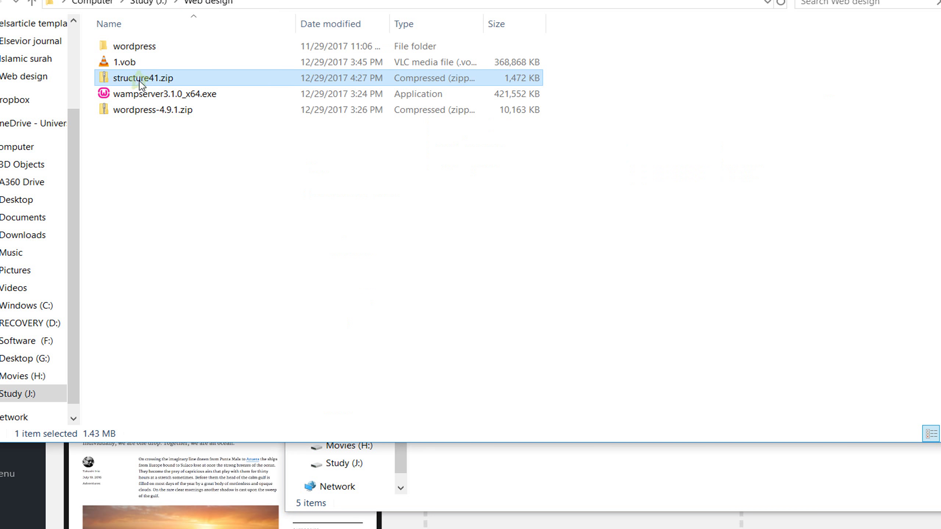
pyautogui.doubleClick(153, 79)
pyautogui.doubleClick(145, 52)
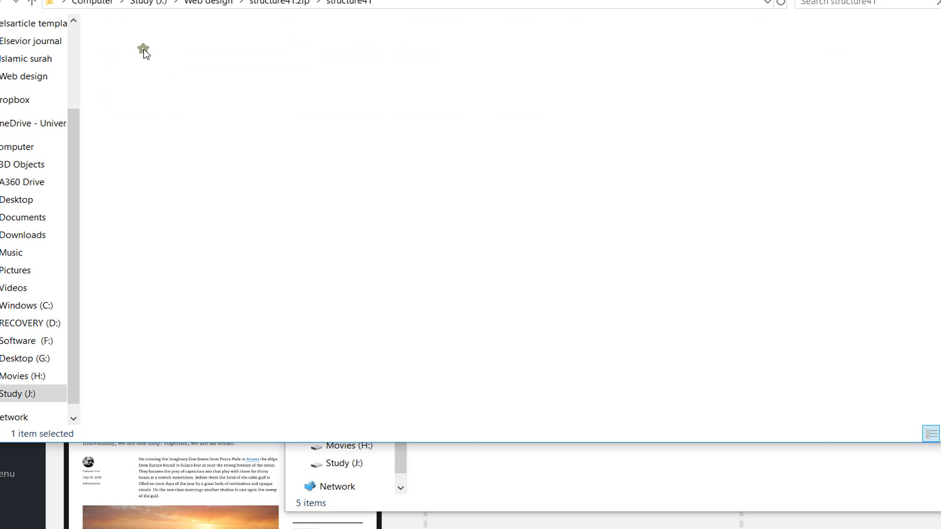
pyautogui.click(134, 62)
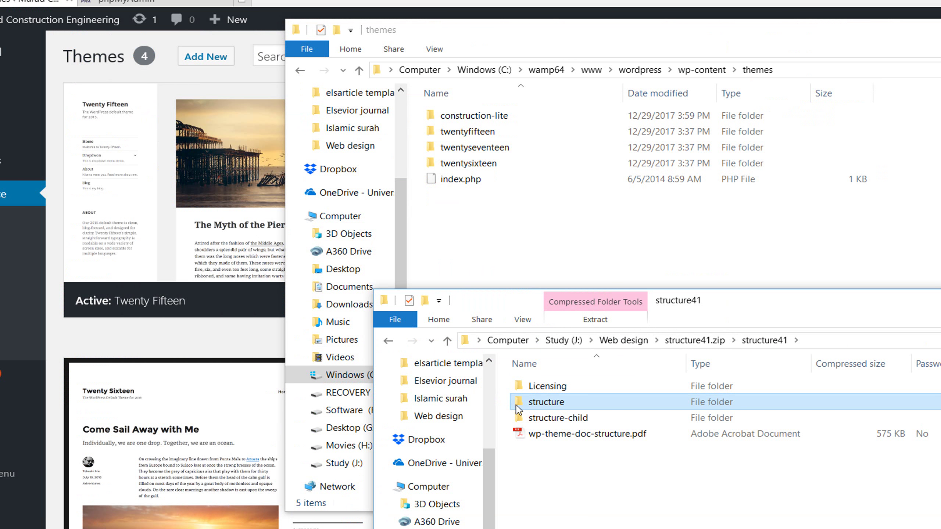
# Copy the structure and structure-child folders from the zip into WordPress's themes folder.
pyautogui.moveTo(519, 405)
pyautogui.mouseDown()
pyautogui.moveTo(630, 263)
pyautogui.moveTo(535, 258)
pyautogui.mouseUp()
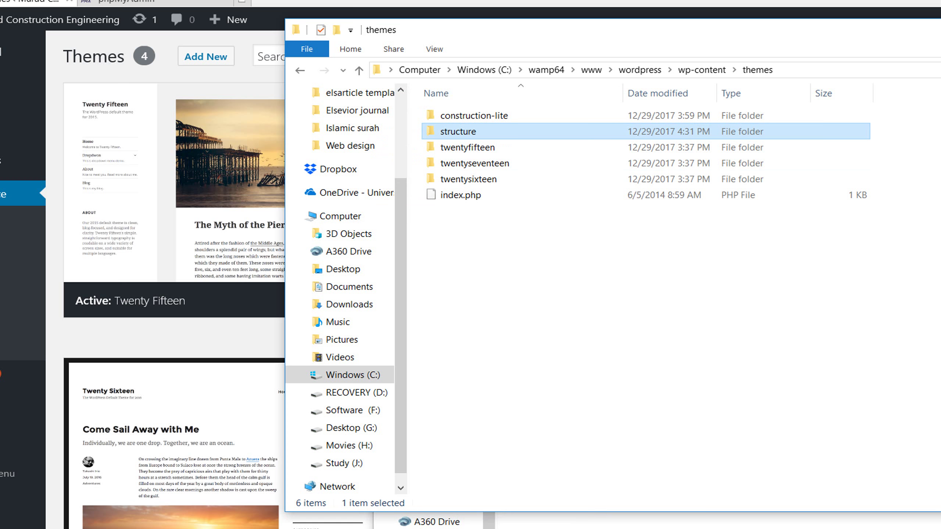
pyautogui.click(463, 522)
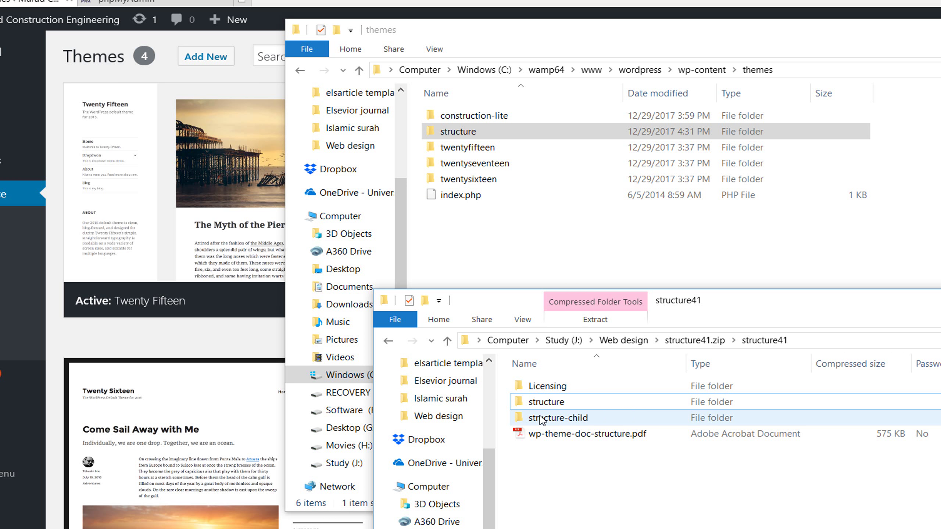
pyautogui.click(551, 419)
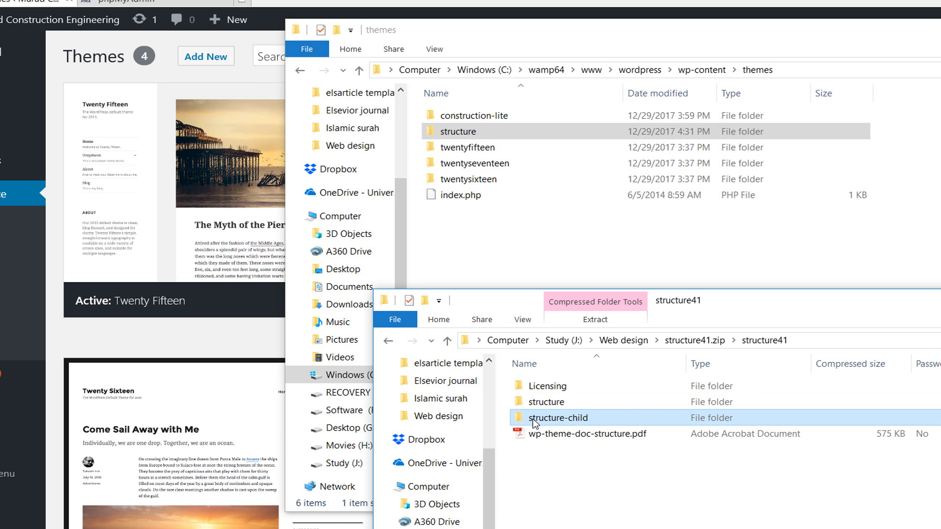
pyautogui.moveTo(533, 422); pyautogui.dragTo(535, 253)
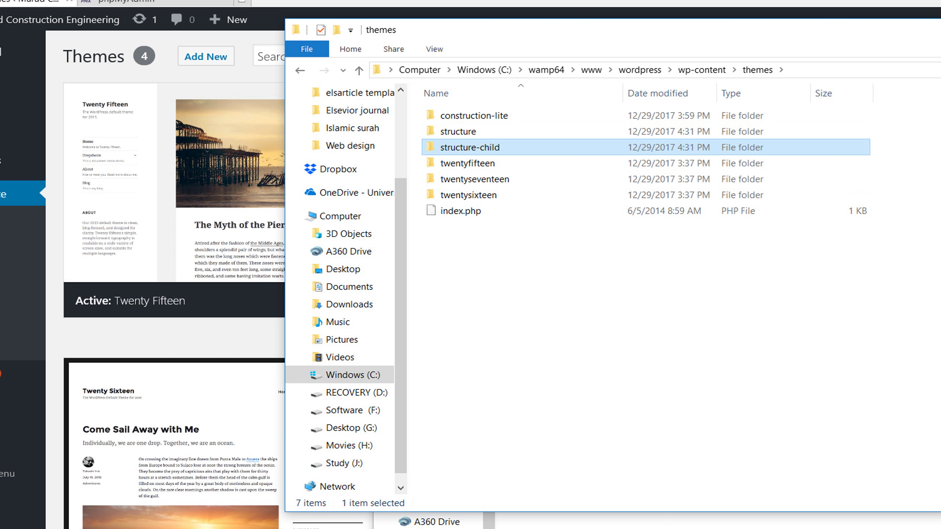
# Rearrange the zip contents and themes folder windows on screen.
pyautogui.hotkey('alt', 'Tab')
pyautogui.moveTo(685, 305); pyautogui.dragTo(445, 225)
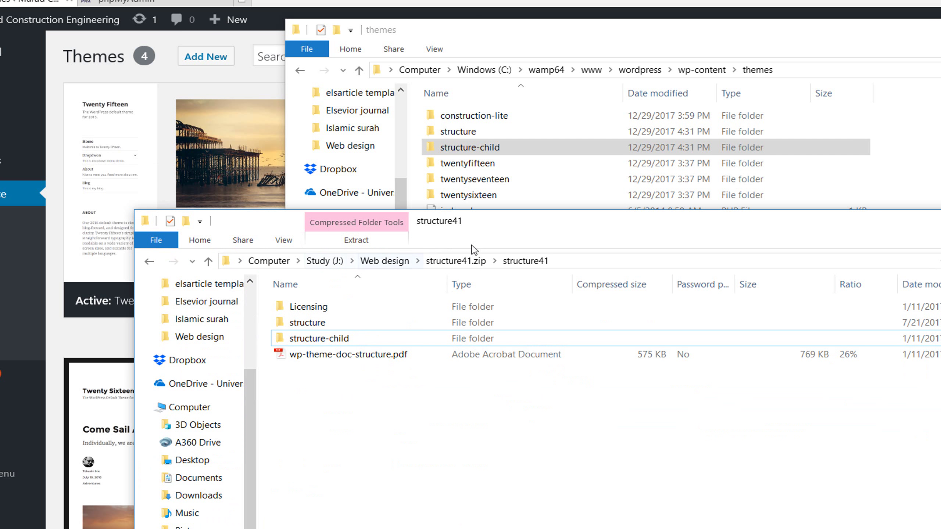
pyautogui.hotkey('alt', 'Tab')
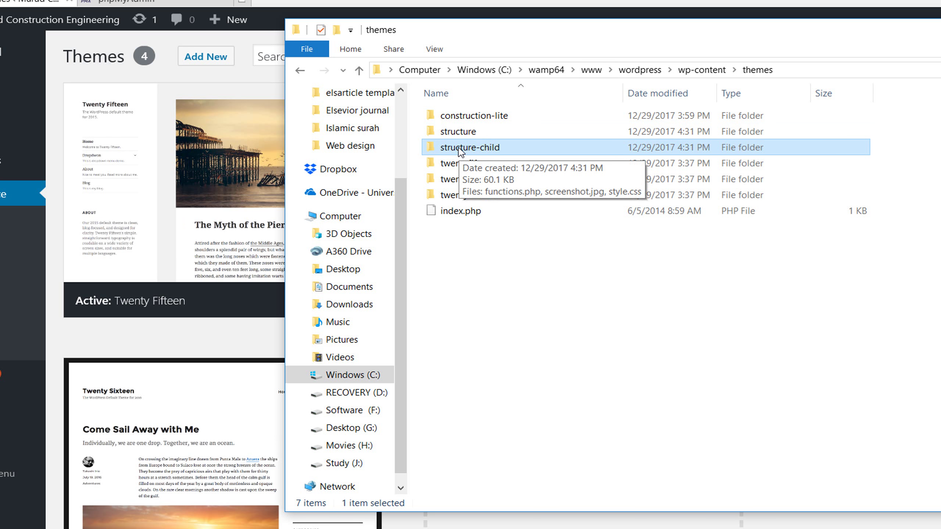
pyautogui.moveTo(687, 30); pyautogui.dragTo(290, 63)
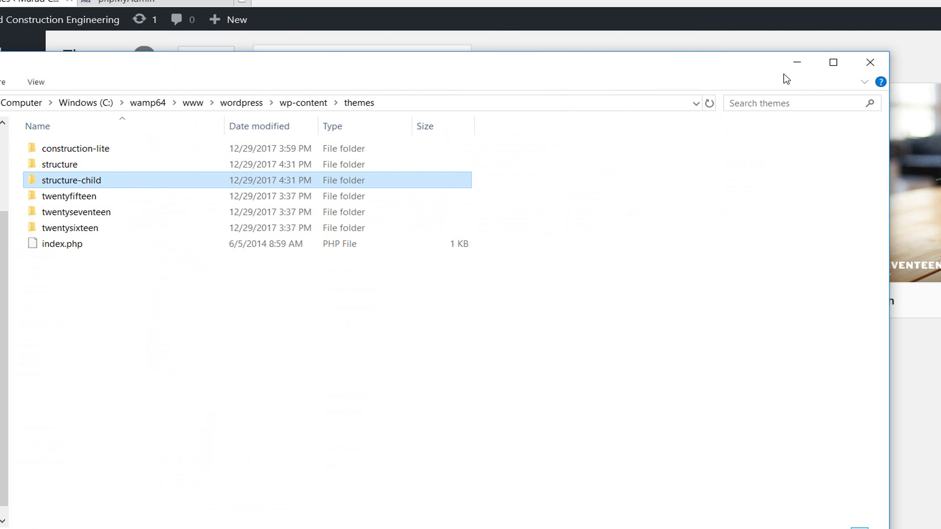
# Reload Appearance > Themes so TM Structure and Structure Child appear in the list.
pyautogui.click(797, 62)
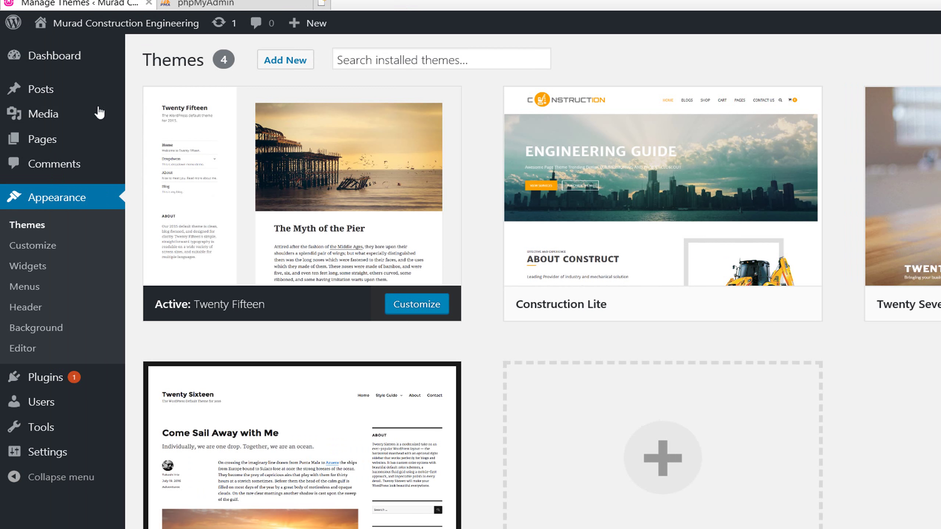
pyautogui.click(39, 230)
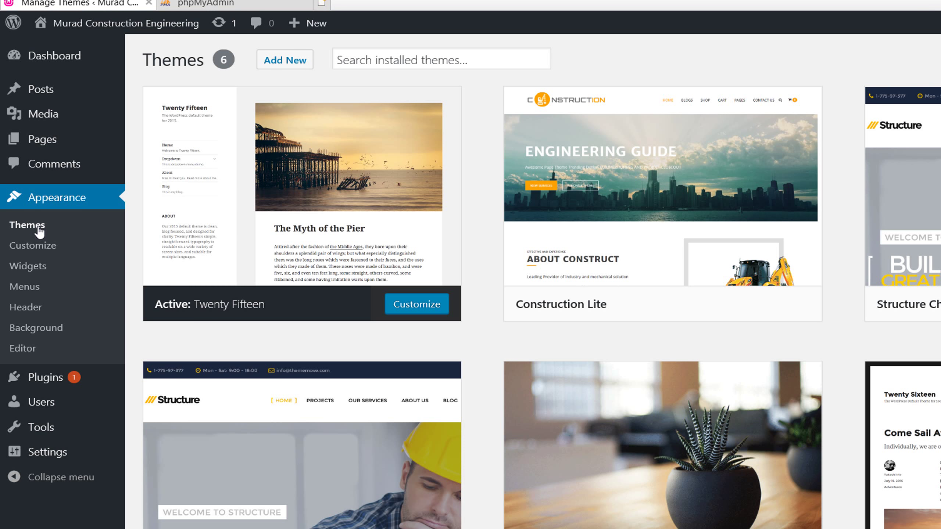
pyautogui.scroll(-2, 443, 218)
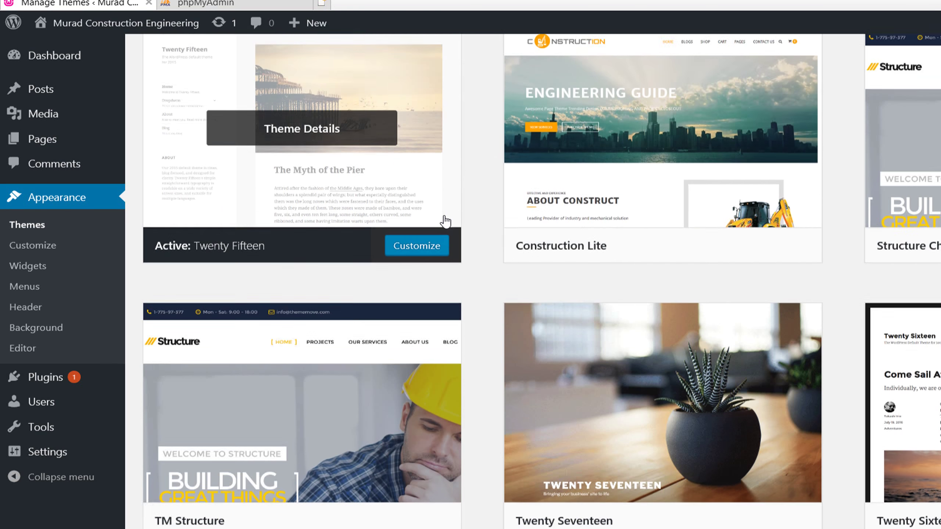
pyautogui.scroll(-3, 443, 219)
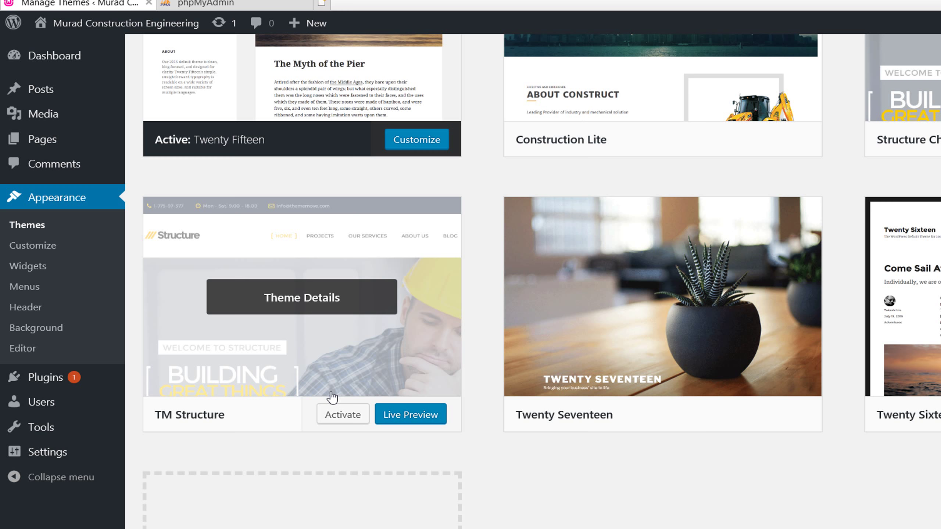
pyautogui.moveTo(302, 405)
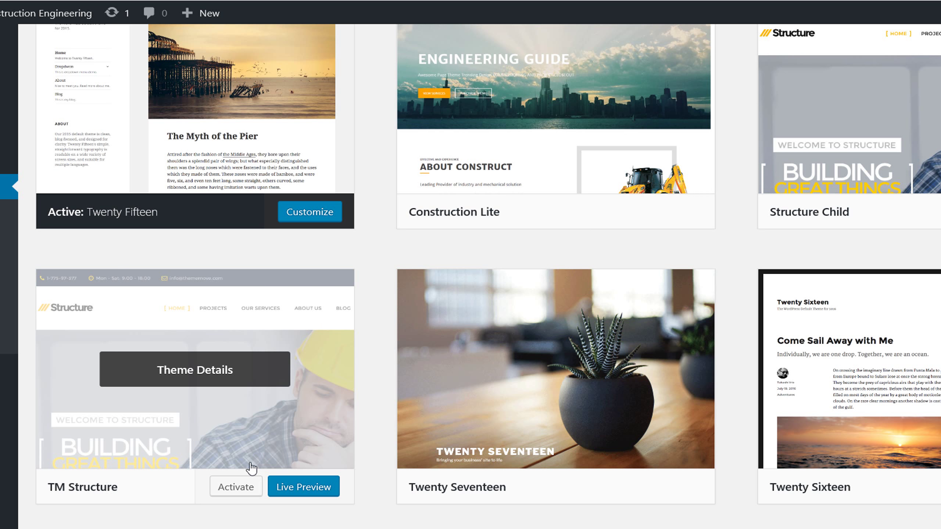
# Activate the TM Structure theme and go to its required plugins list.
pyautogui.click(234, 489)
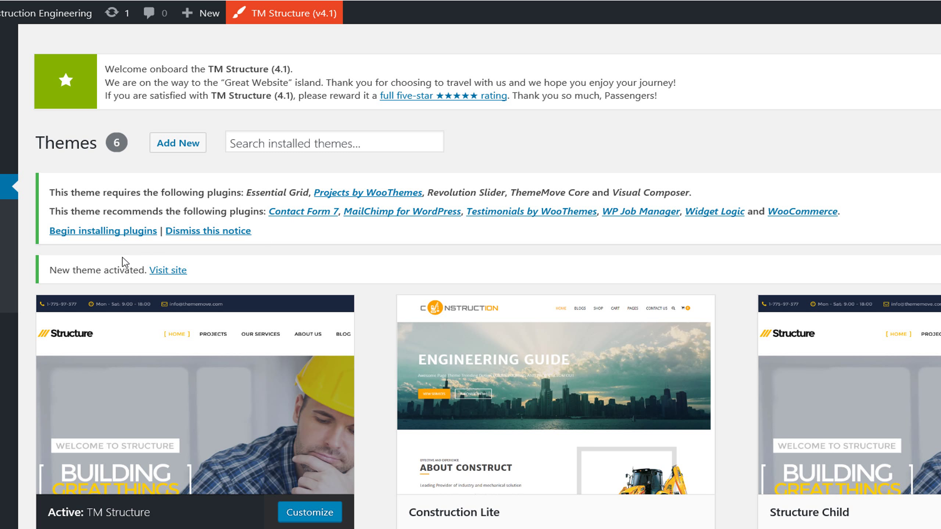
pyautogui.click(137, 231)
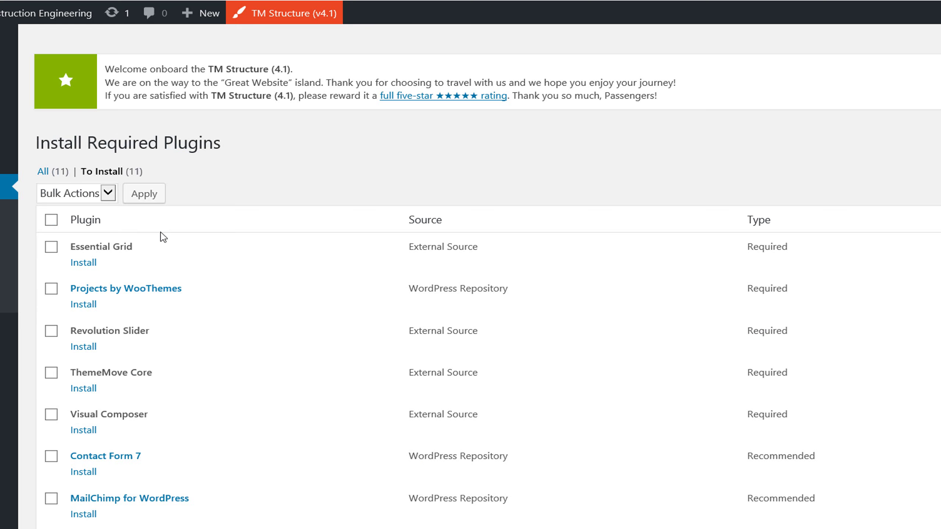
pyautogui.scroll(-2, 111, 244)
pyautogui.scroll(-2, 69, 209)
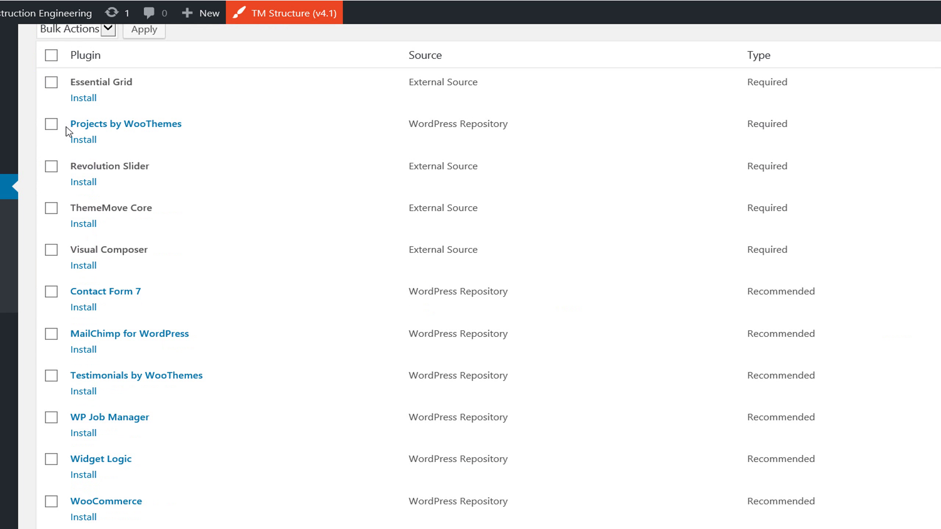
# Select all eleven required plugins and apply the Install bulk action.
pyautogui.click(52, 55)
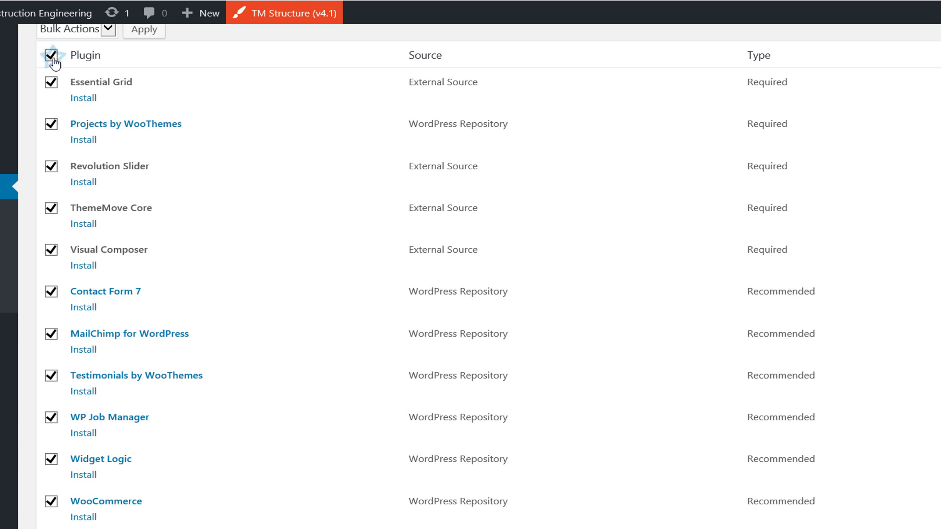
pyautogui.scroll(-3, 77, 493)
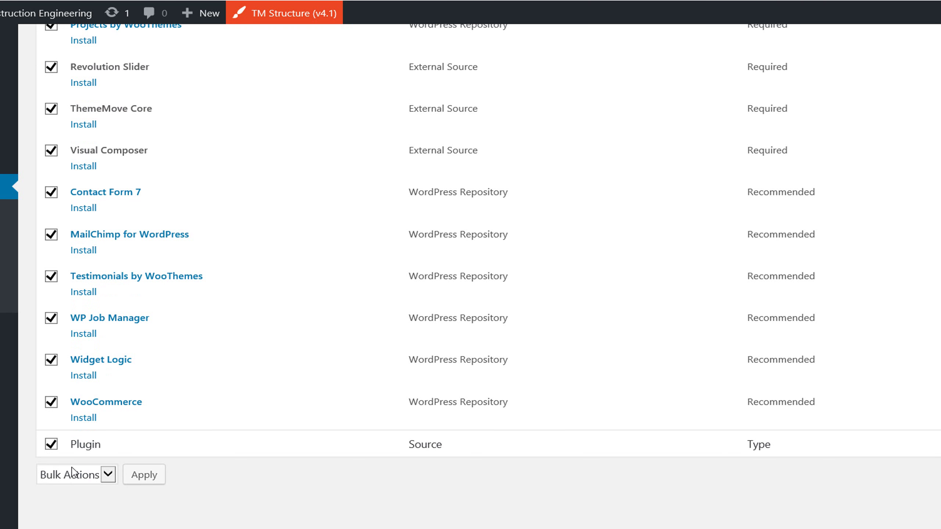
pyautogui.scroll(4, 74, 470)
pyautogui.click(106, 197)
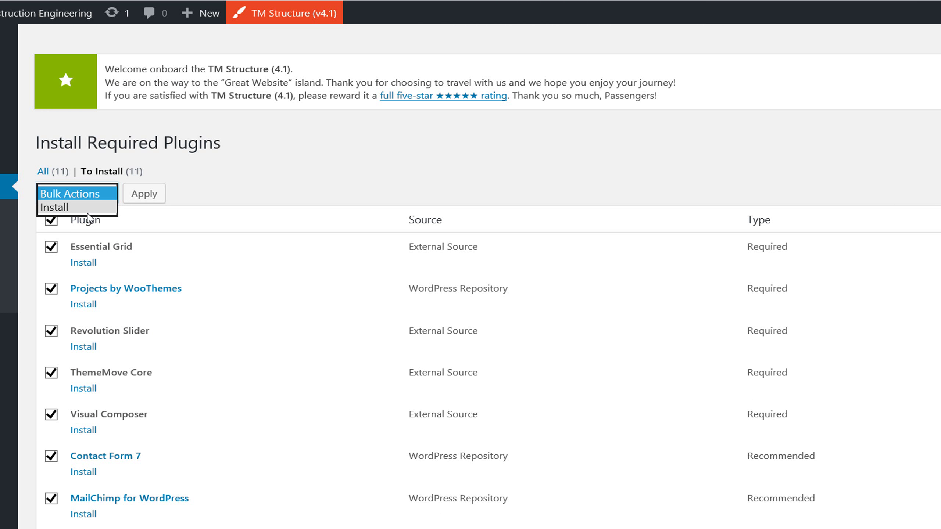
pyautogui.click(74, 207)
pyautogui.click(151, 194)
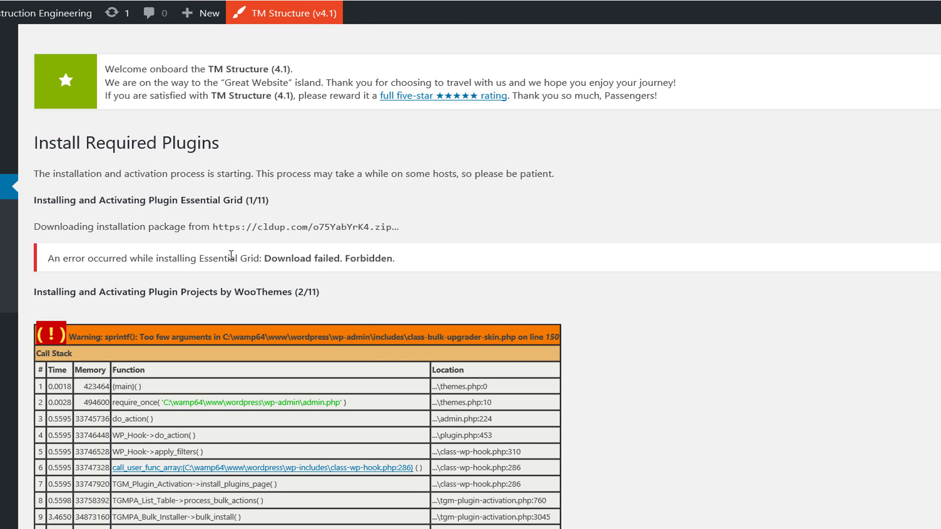
# Review the install log's download-failed errors for Essential Grid, Revolution Slider, ThemeMove Core and Visual Composer.
pyautogui.scroll(-2, 230, 255)
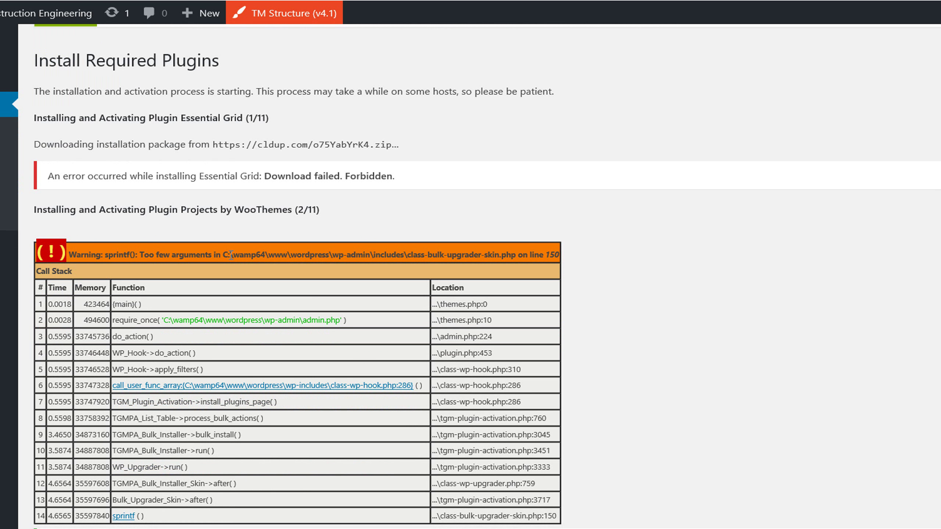
pyautogui.scroll(-4, 229, 258)
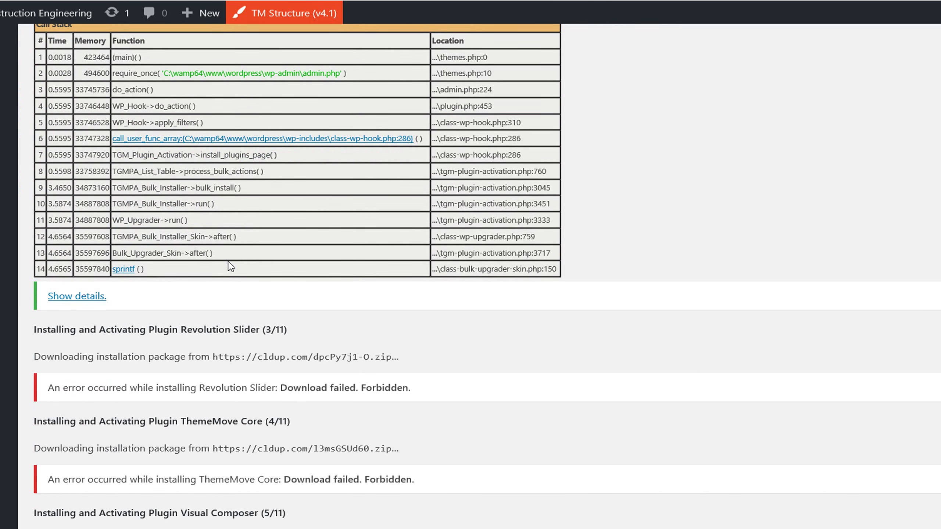
pyautogui.scroll(-2, 228, 265)
pyautogui.scroll(-1, 231, 266)
pyautogui.scroll(-1, 231, 266)
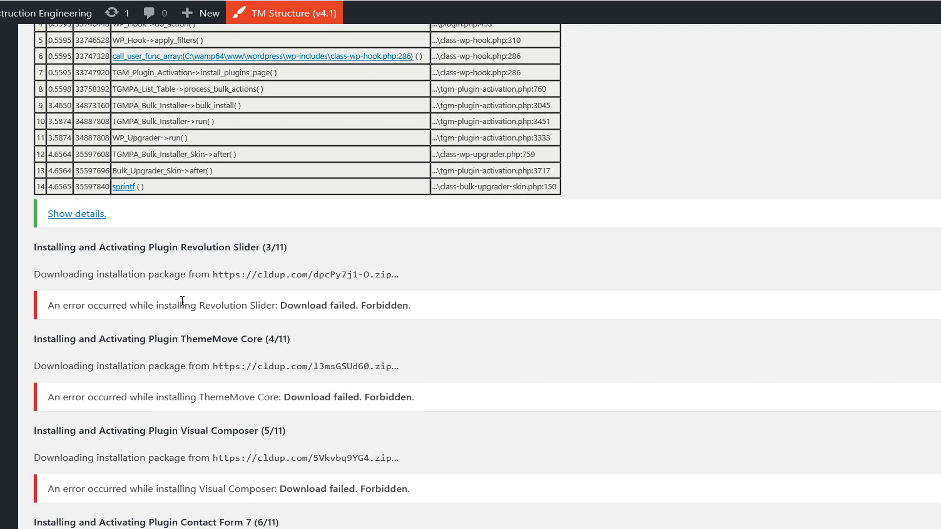
pyautogui.scroll(-2, 183, 301)
pyautogui.scroll(-2, 182, 308)
pyautogui.scroll(6, 181, 308)
pyautogui.scroll(4, 177, 219)
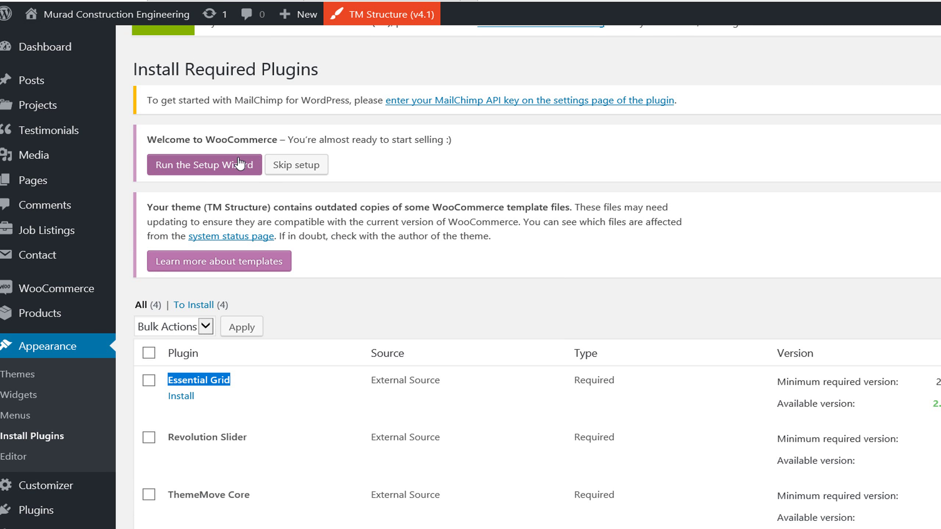
pyautogui.scroll(-1, 241, 163)
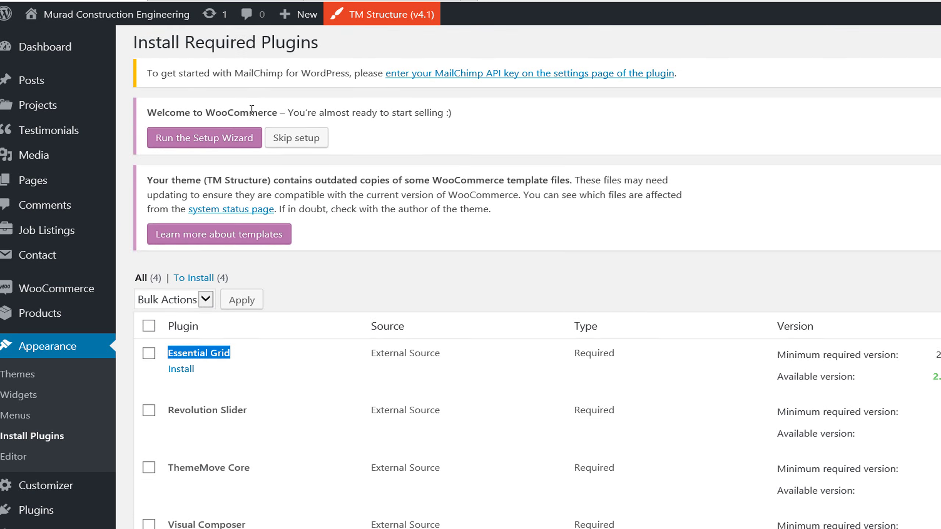
pyautogui.scroll(-2, 255, 167)
pyautogui.scroll(-2, 230, 156)
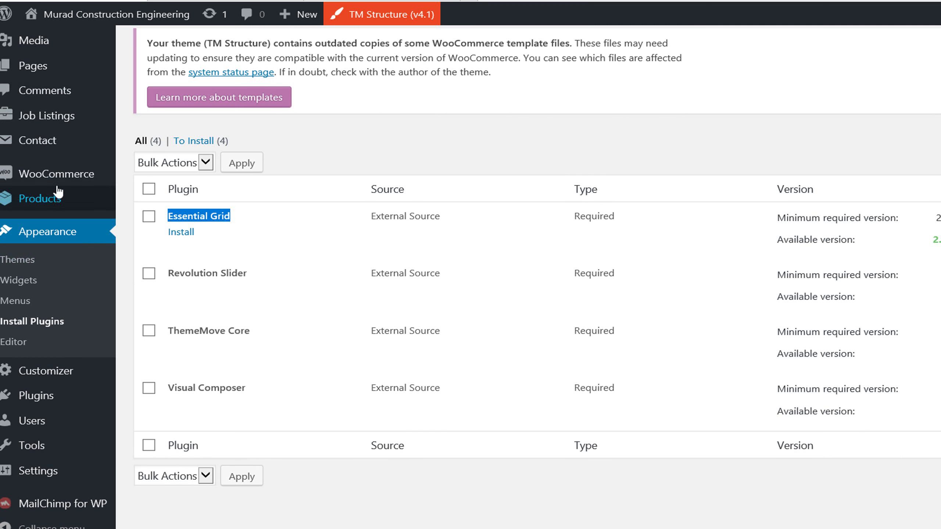
pyautogui.click(84, 2)
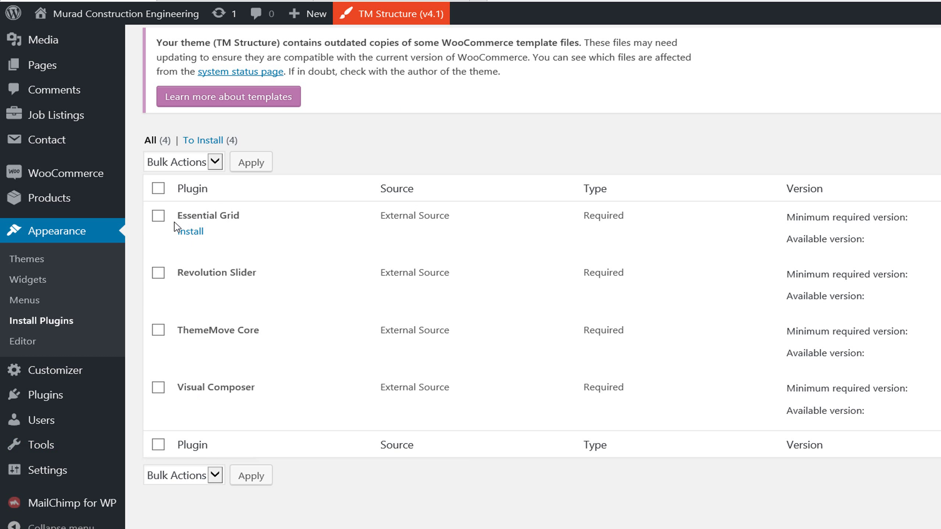
# Go to the dashboard's Installed Plugins page and copy the Essential Grid plugin name.
pyautogui.click(406, 1)
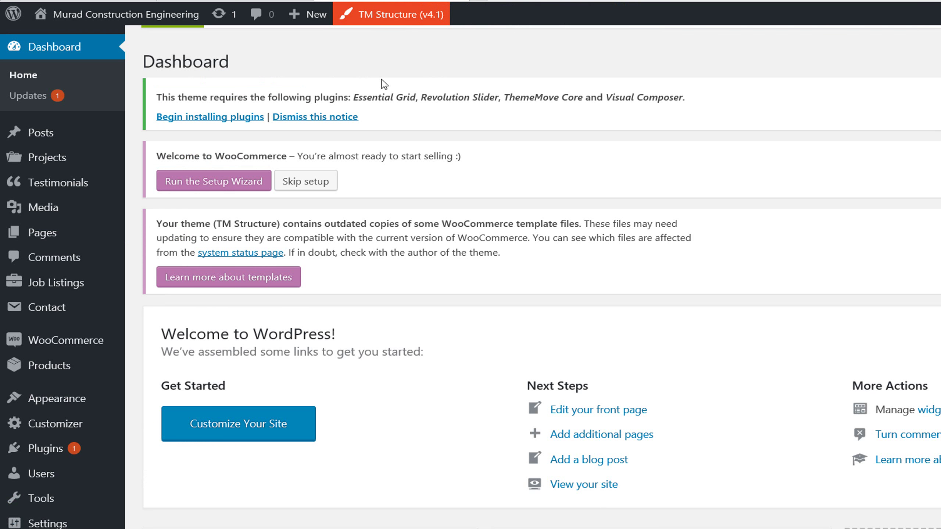
pyautogui.scroll(-5, 105, 269)
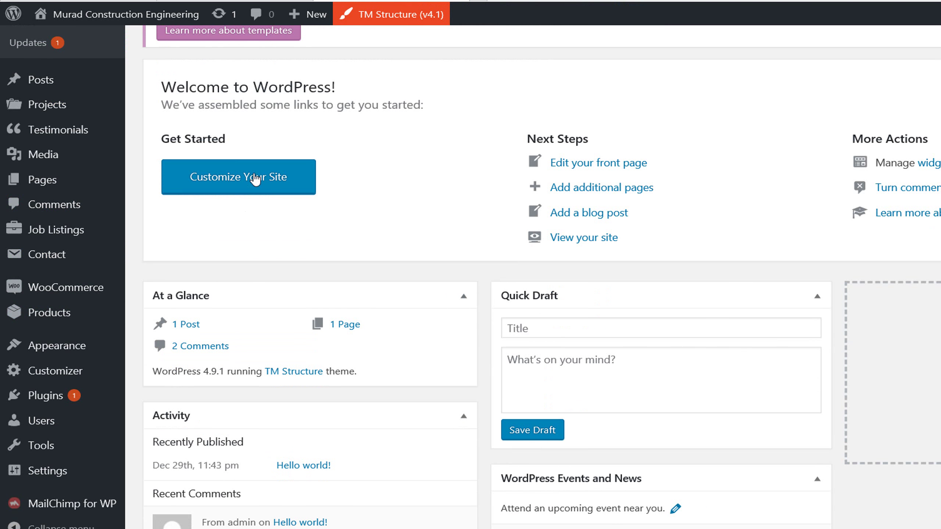
pyautogui.scroll(-5, 37, 254)
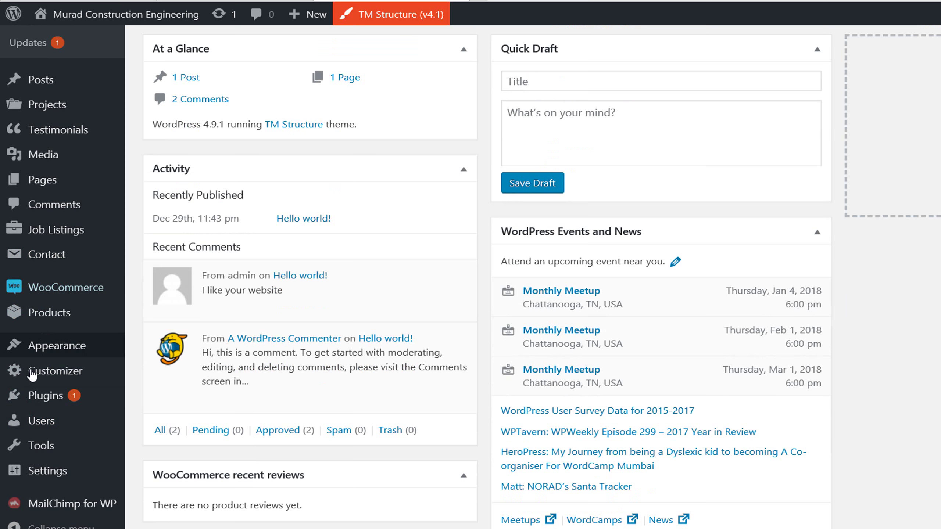
pyautogui.moveTo(45, 395)
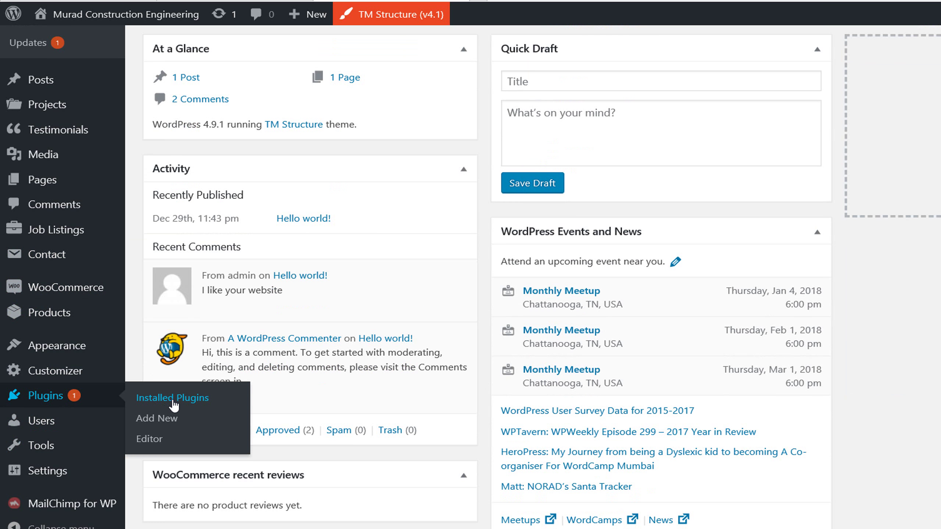
pyautogui.click(184, 398)
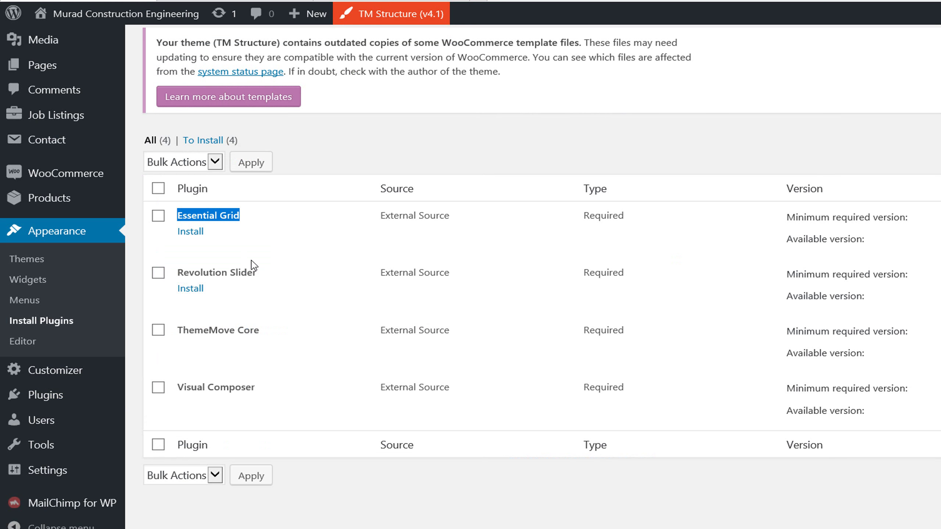
pyautogui.rightClick(218, 216)
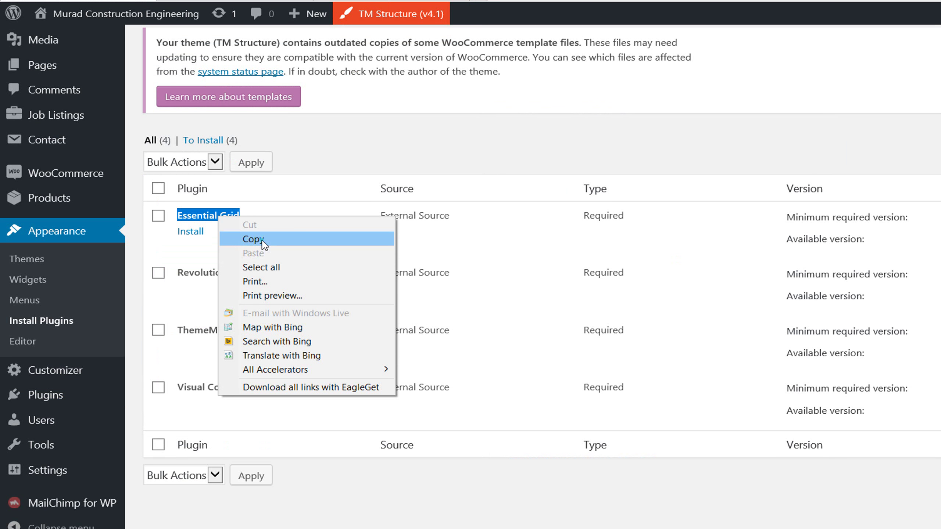
pyautogui.click(253, 239)
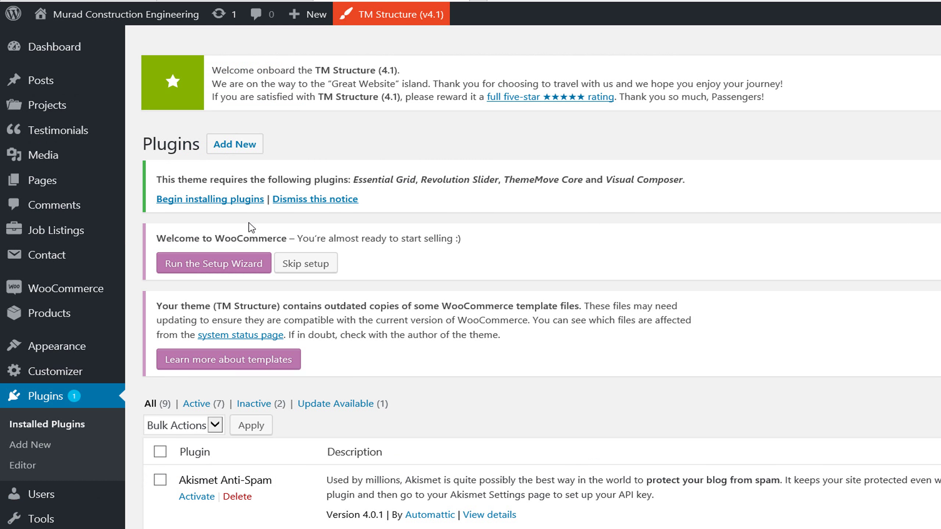
# Search Add Plugins for 'Essential Grid' and look through the results.
pyautogui.click(241, 146)
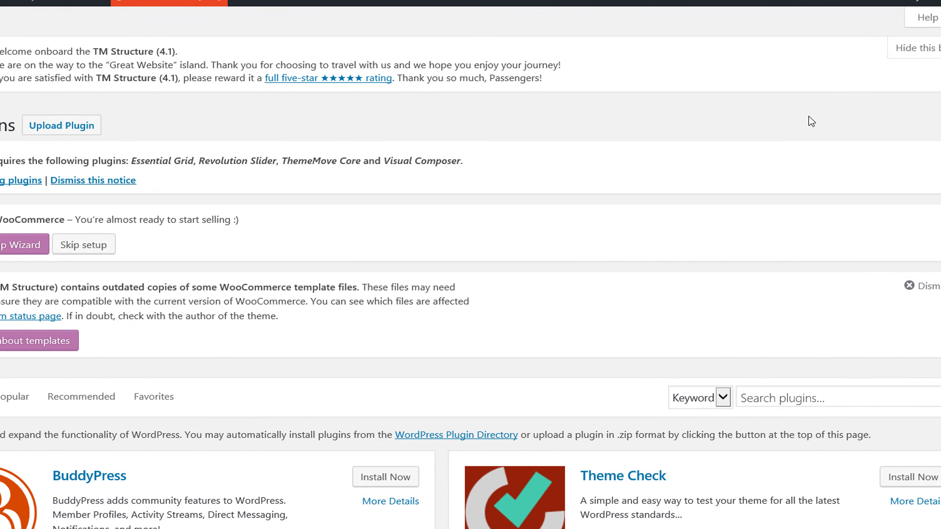
pyautogui.scroll(-3, 811, 122)
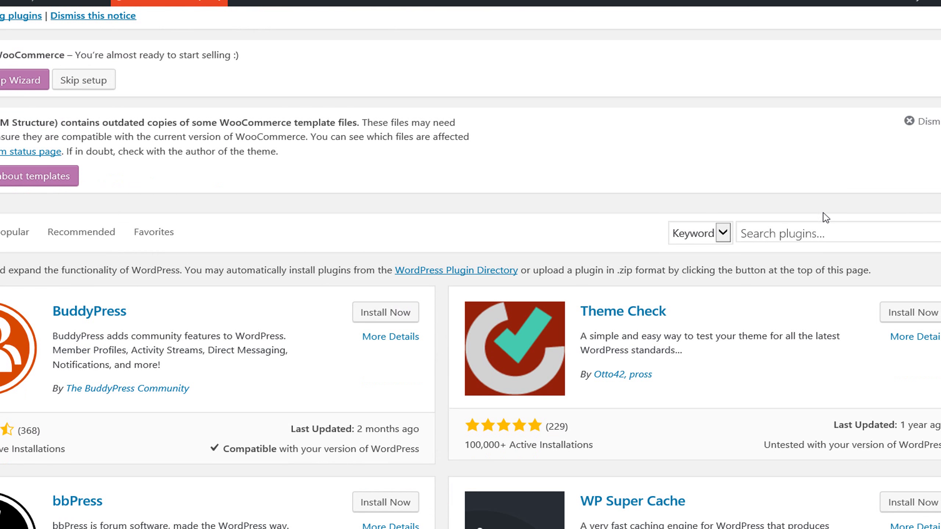
pyautogui.click(817, 228)
pyautogui.write('Essential Grid')
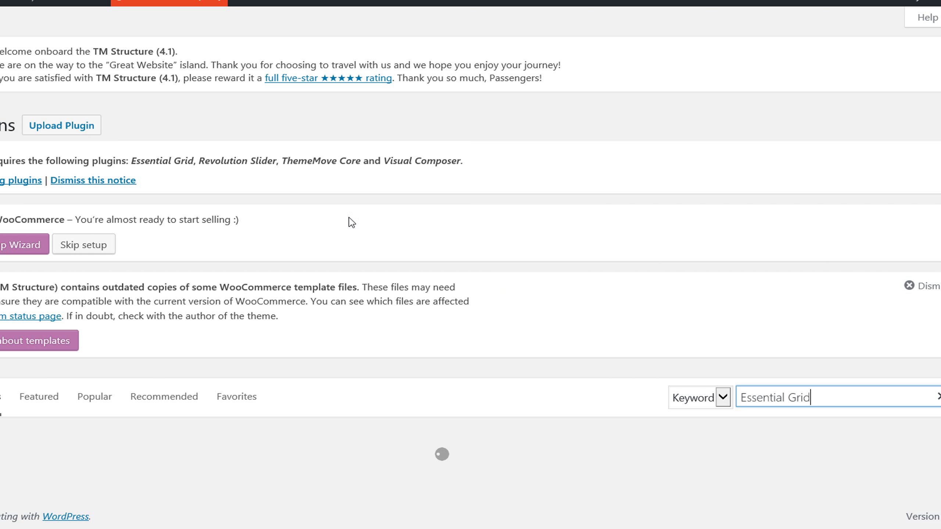
pyautogui.scroll(-6, 591, 308)
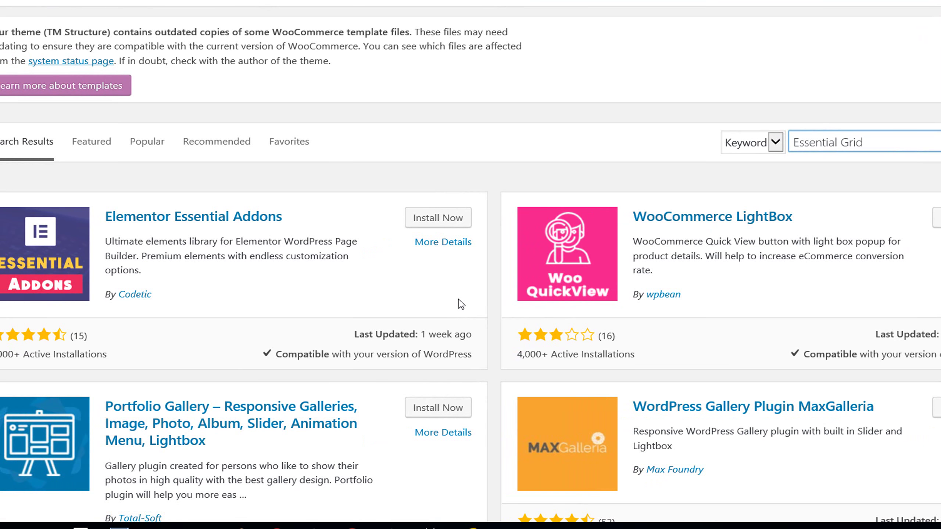
pyautogui.scroll(-3, 468, 307)
pyautogui.scroll(4, 468, 307)
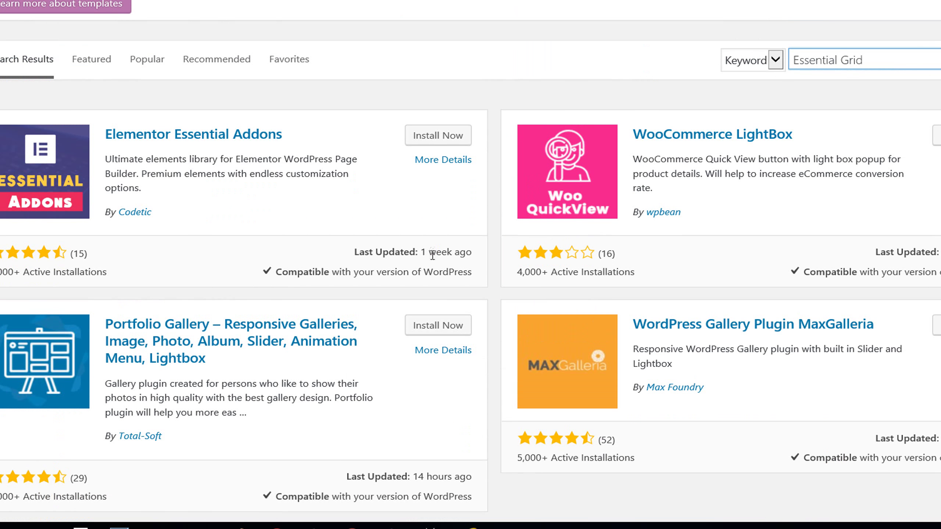
pyautogui.hotkey('alt', 'Left')
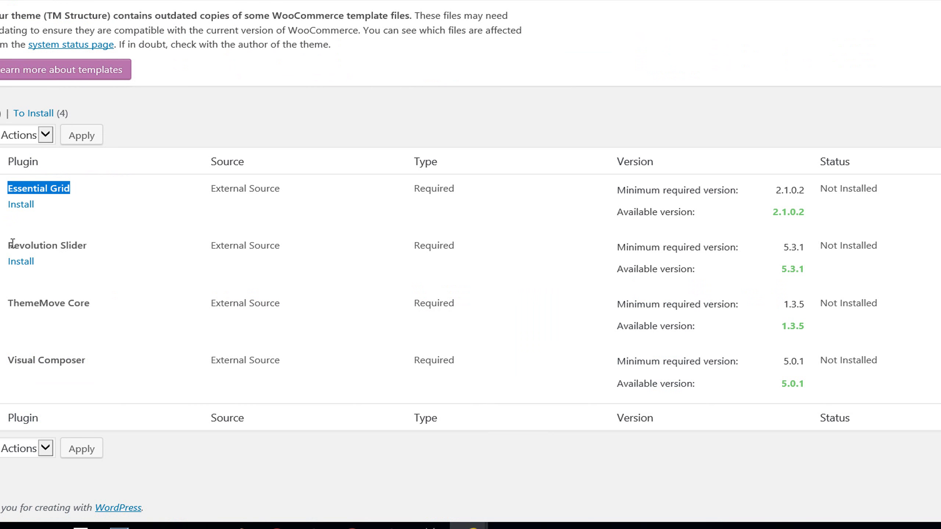
# Replace the plugin search with 'Revolution Slider' and scroll through its 67 results.
pyautogui.moveTo(9, 244); pyautogui.dragTo(95, 247)
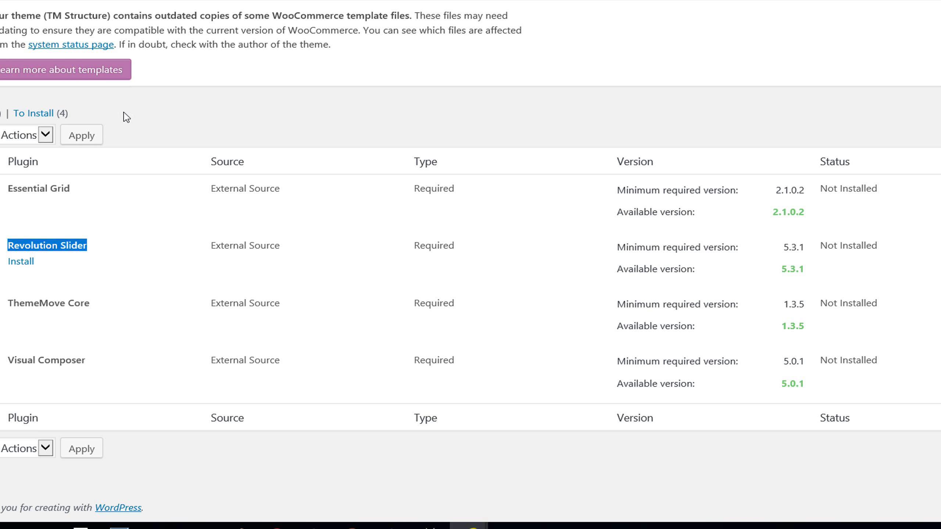
pyautogui.hotkey('alt', 'Right')
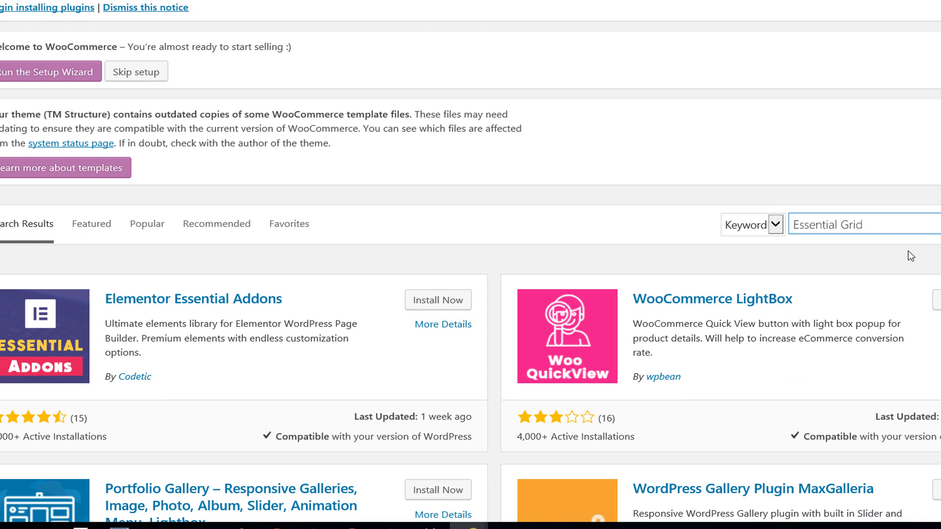
pyautogui.hotkey('ctrl', 'a')
pyautogui.hotkey('ctrl', 'v')
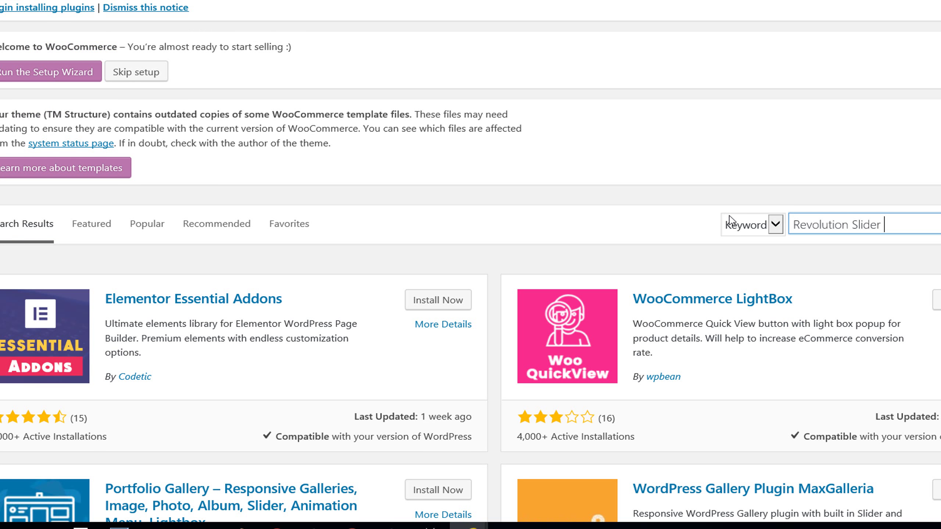
pyautogui.press('BackSpace')
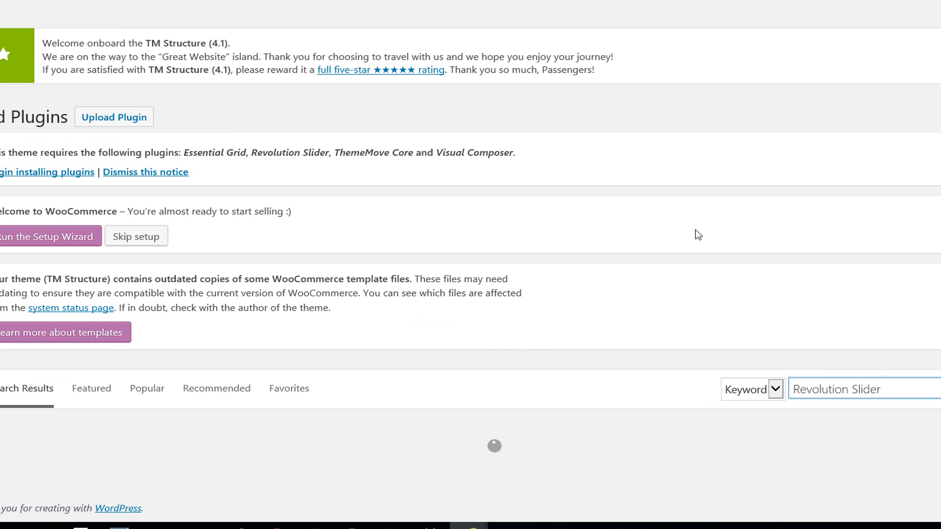
pyautogui.scroll(-3, 697, 235)
pyautogui.scroll(-2, 695, 236)
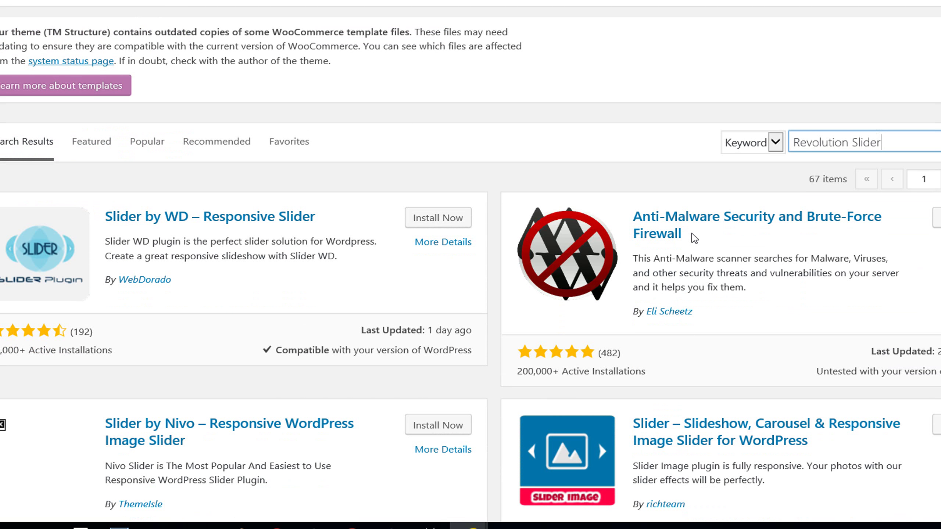
pyautogui.scroll(-2, 694, 237)
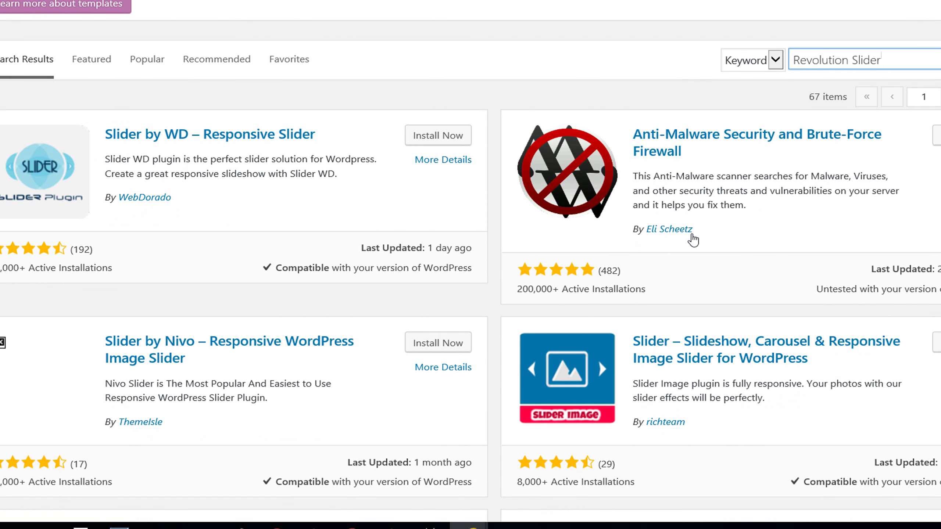
pyautogui.scroll(2, 692, 240)
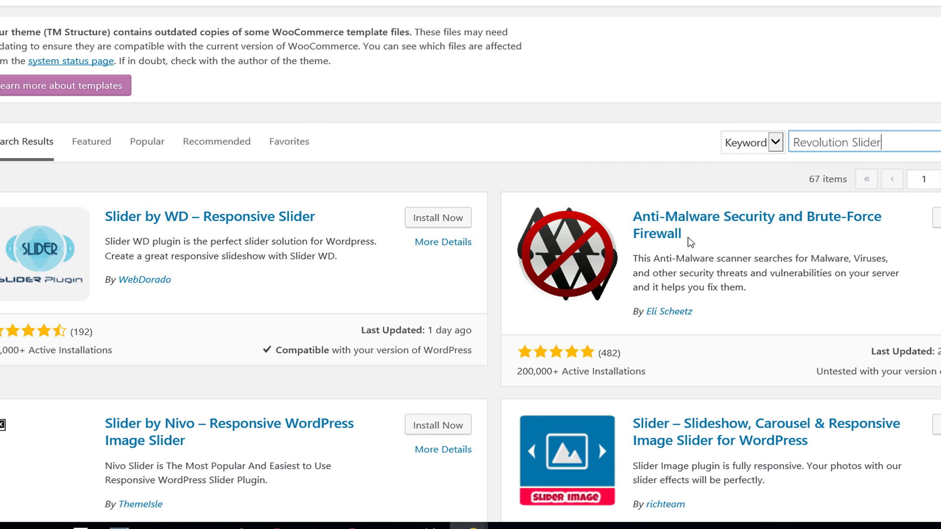
pyautogui.scroll(4, 685, 242)
pyautogui.scroll(2, 680, 244)
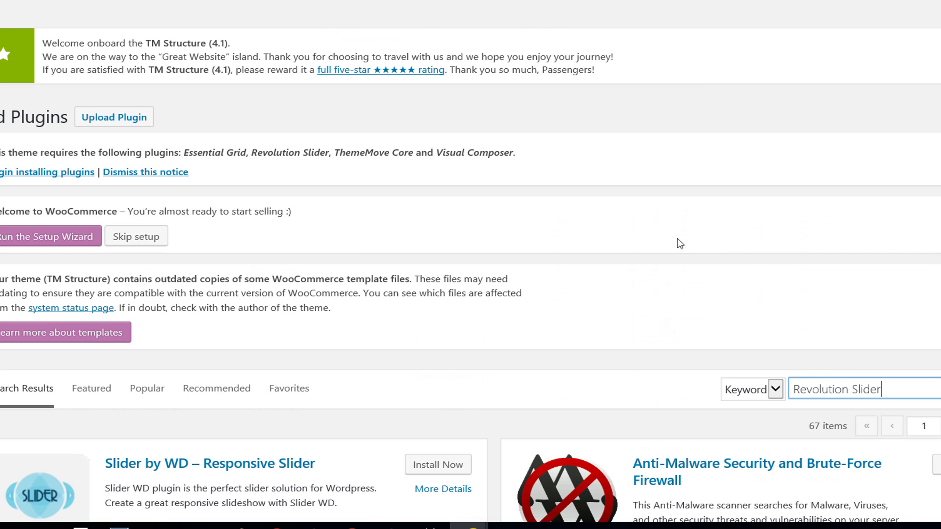
# Search the plugin directory for 'ThemeMove Core', then 'ThemeMove', finding no matching plugins.
pyautogui.click(290, 152)
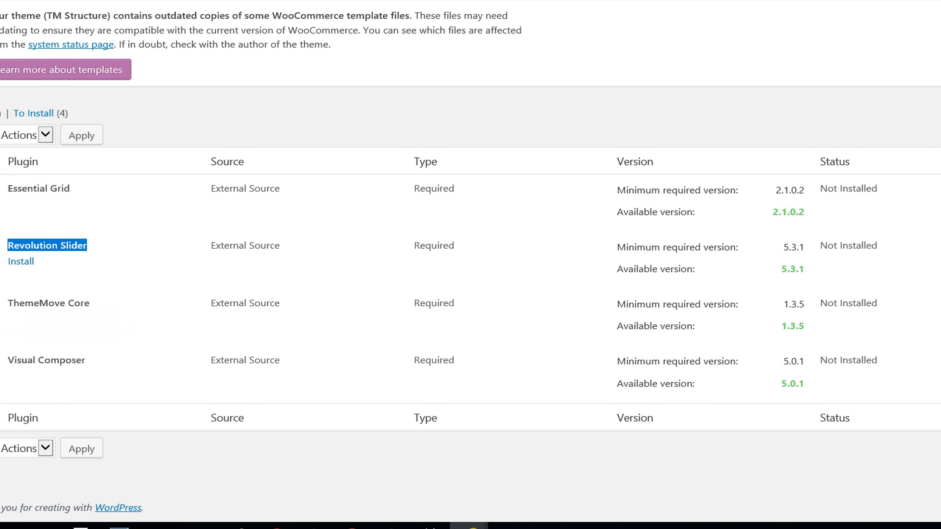
pyautogui.tripleClick(90, 303)
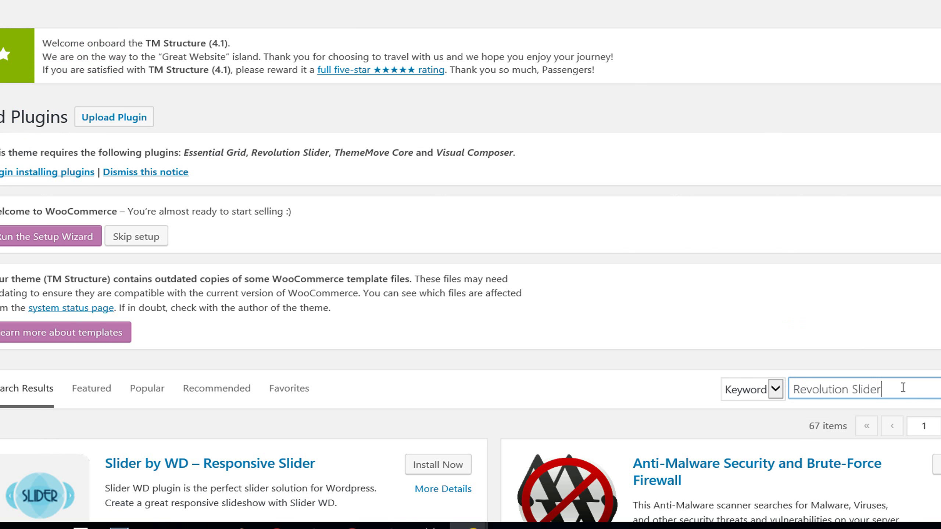
pyautogui.tripleClick(902, 387)
pyautogui.hotkey('ctrl', 'v')
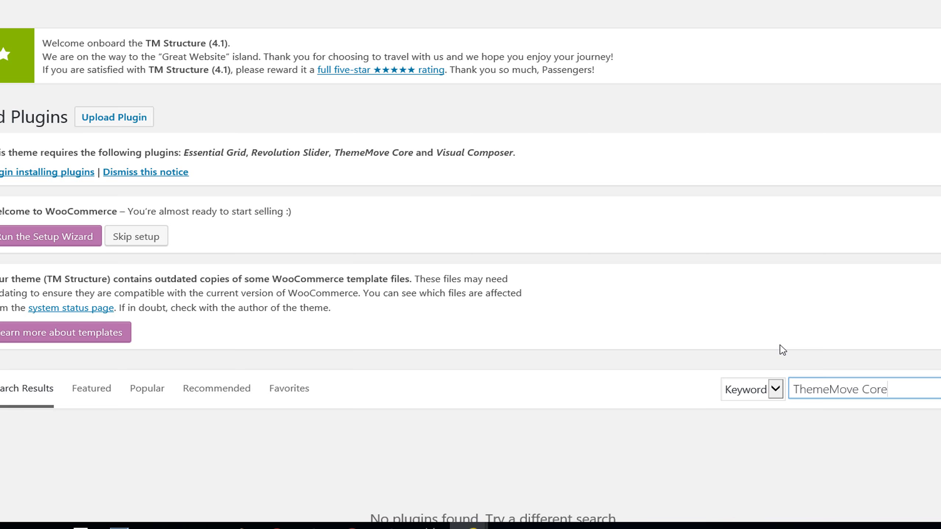
pyautogui.scroll(-3, 782, 350)
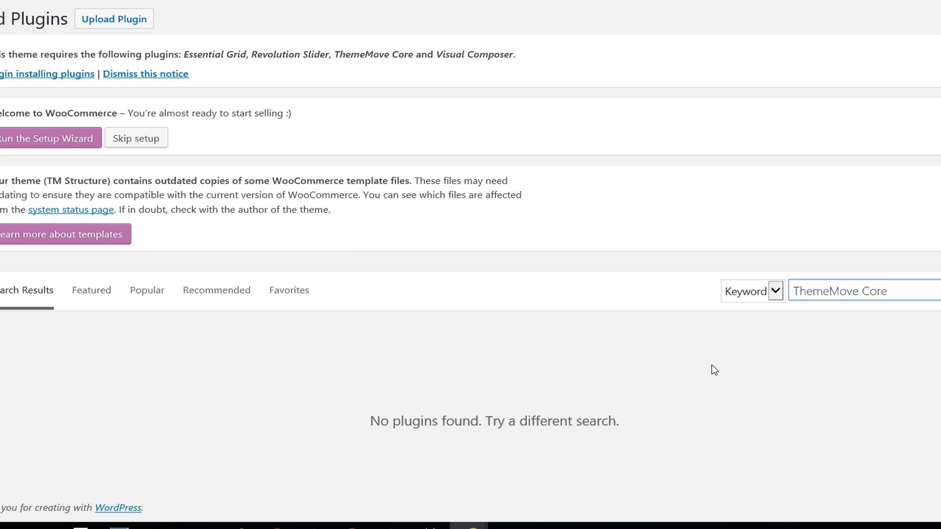
pyautogui.press('BackSpace')
pyautogui.press('BackSpace')
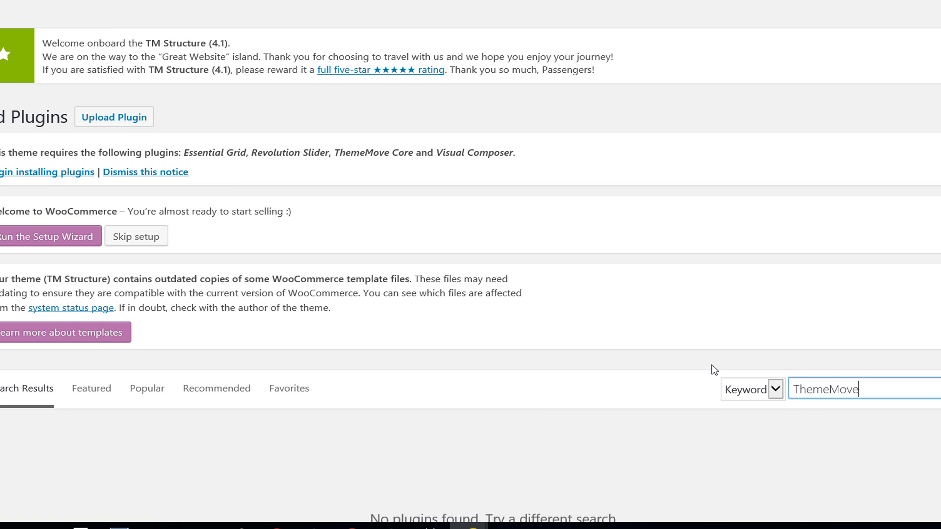
pyautogui.scroll(-3, 714, 370)
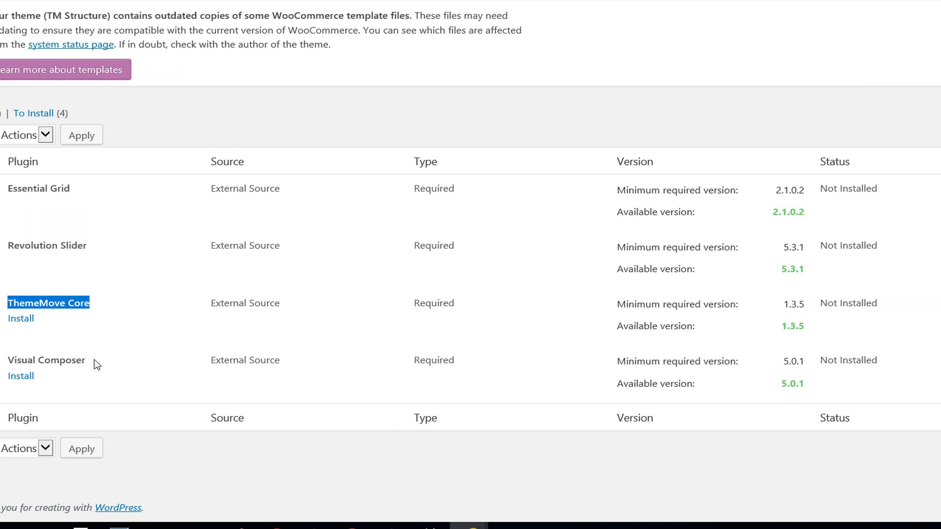
pyautogui.moveTo(94, 362); pyautogui.dragTo(25, 364)
pyautogui.hotkey('ctrl', 'c')
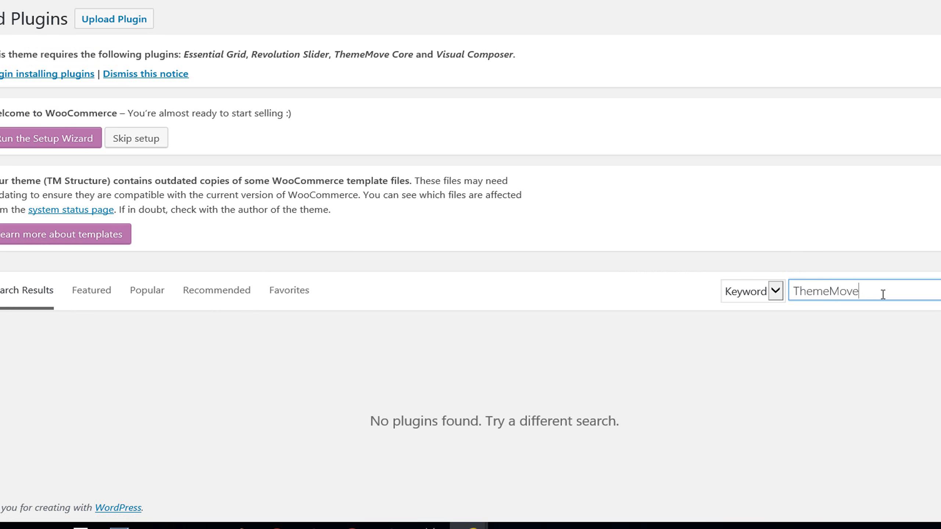
# Search plugins for 'Visual Composer' and install Mega Addons For WPBakery Page Builder.
pyautogui.moveTo(882, 295); pyautogui.dragTo(750, 294)
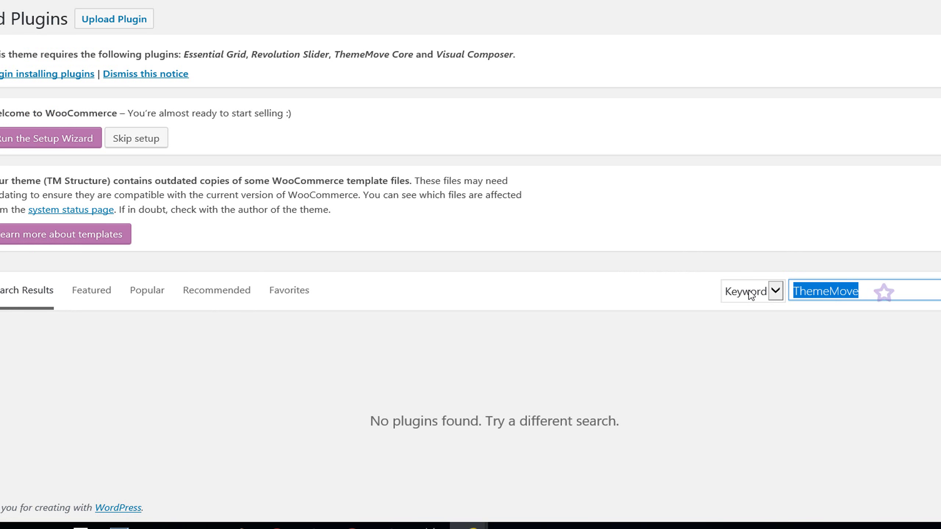
pyautogui.hotkey('ctrl', 'v')
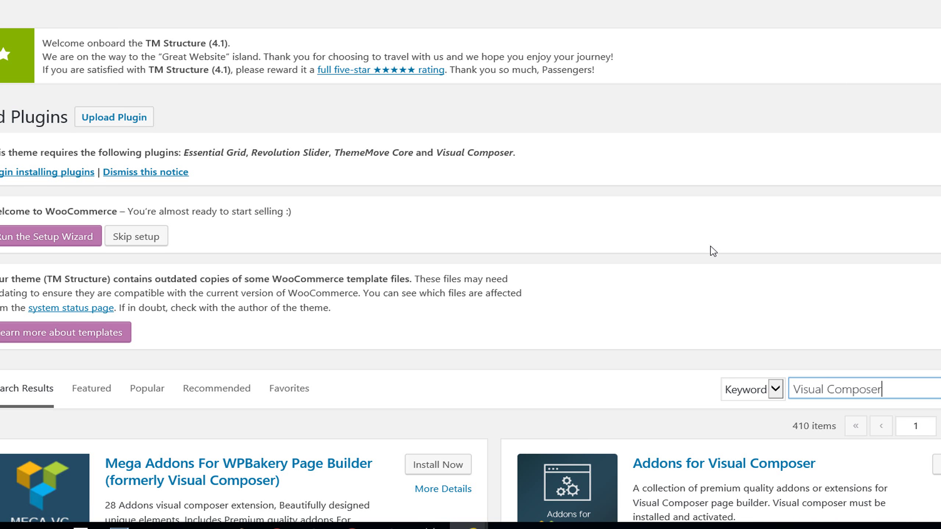
pyautogui.scroll(-3, 572, 326)
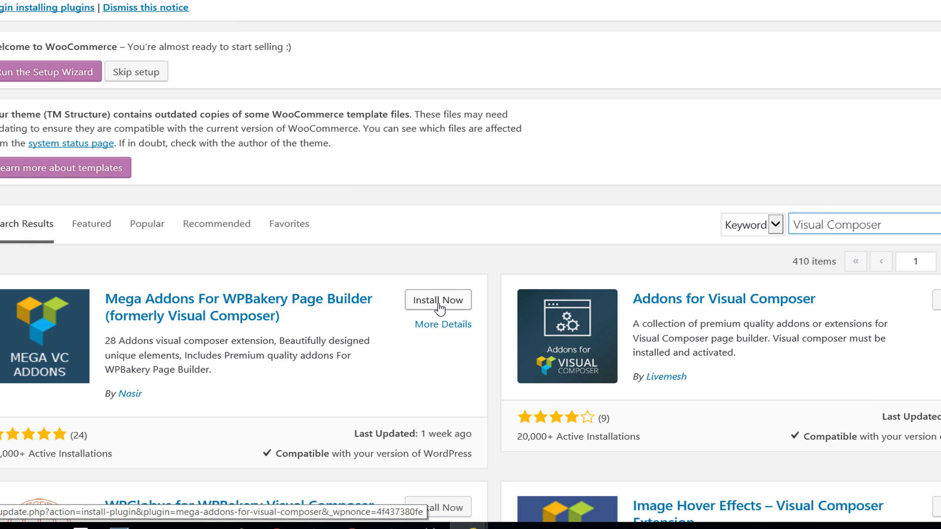
pyautogui.scroll(-2, 448, 309)
pyautogui.click(447, 219)
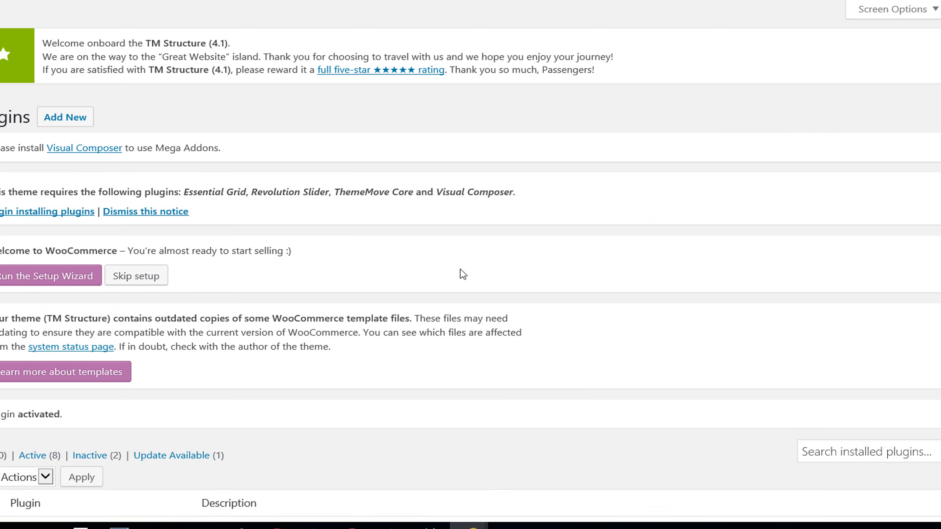
pyautogui.scroll(-3, 448, 273)
# Scroll through the Install Required Plugins table of four uninstalled theme plugins.
pyautogui.scroll(-1, 449, 272)
pyautogui.scroll(-3, 449, 273)
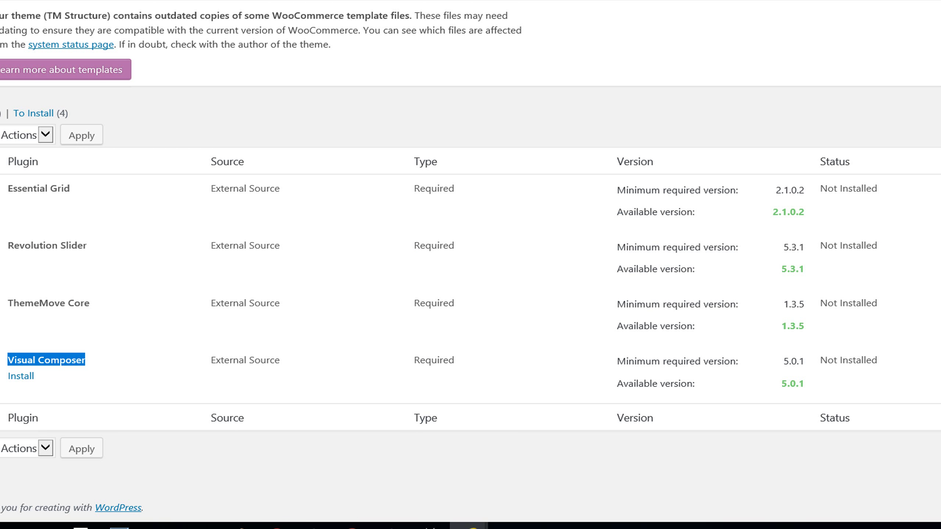
pyautogui.scroll(1, 294, 252)
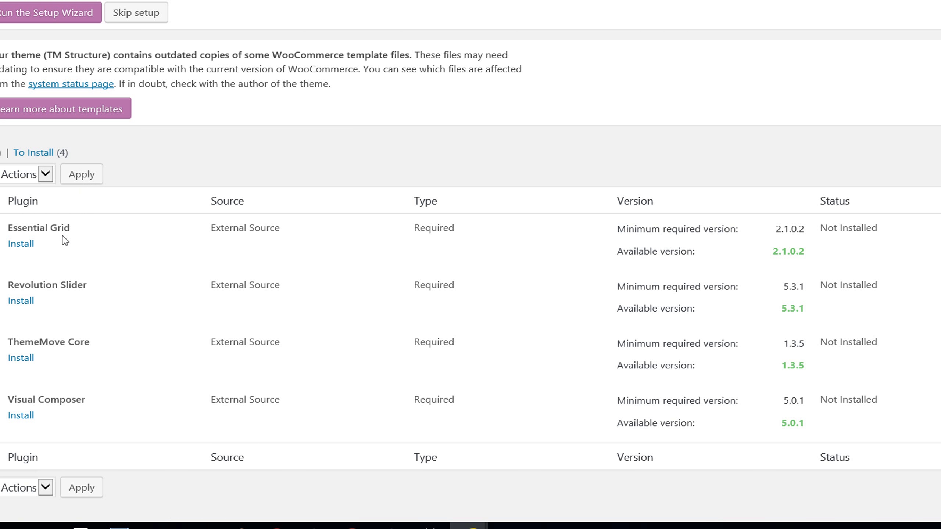
pyautogui.scroll(2, 470, 259)
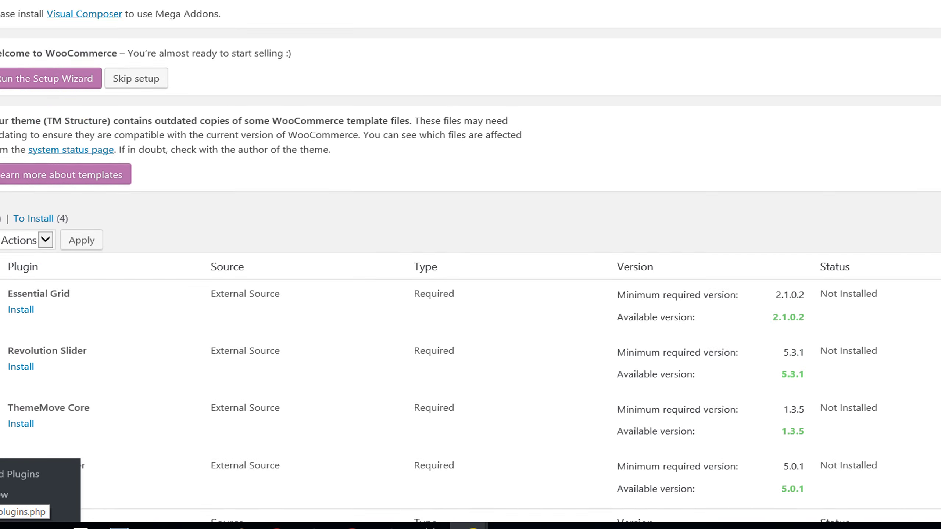
pyautogui.scroll(2, 470, 259)
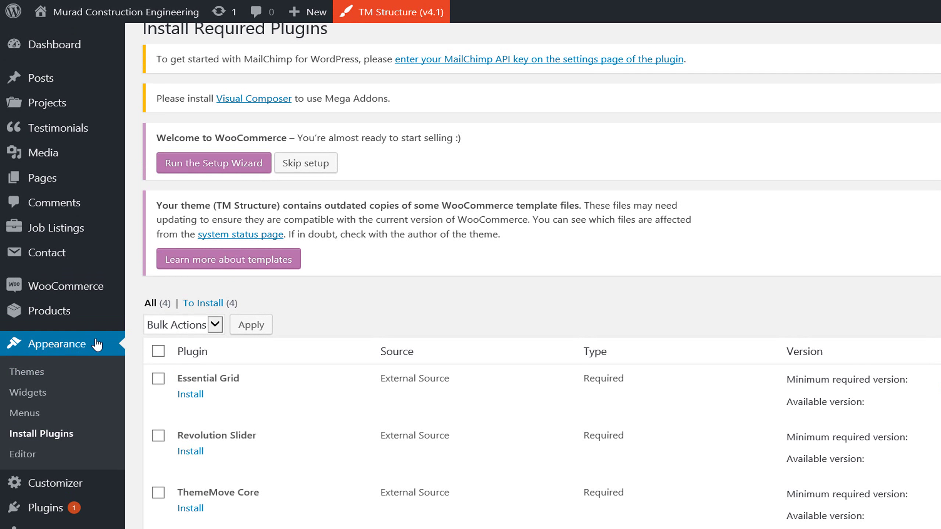
# Go to Appearance > Themes and view TM Structure as the active theme.
pyautogui.scroll(-2, 30, 352)
pyautogui.scroll(2, 88, 352)
pyautogui.moveTo(66, 286)
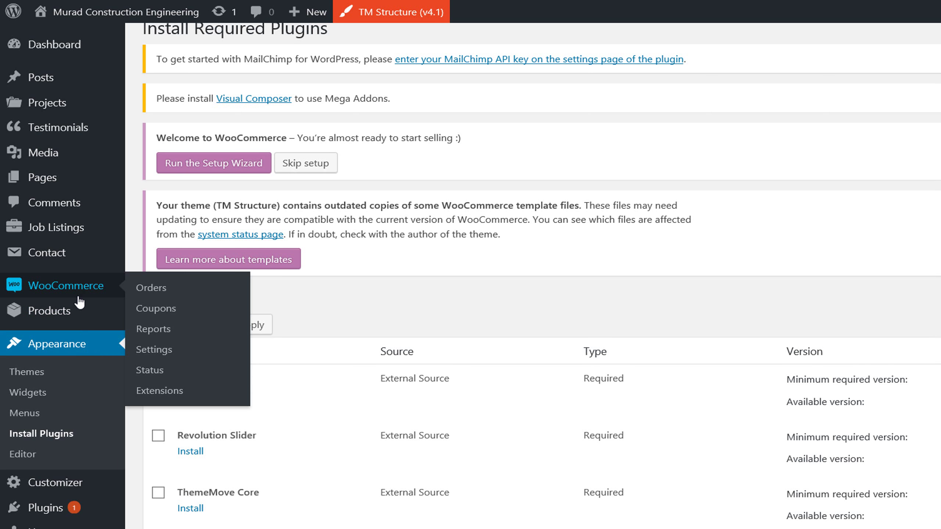
pyautogui.click(43, 378)
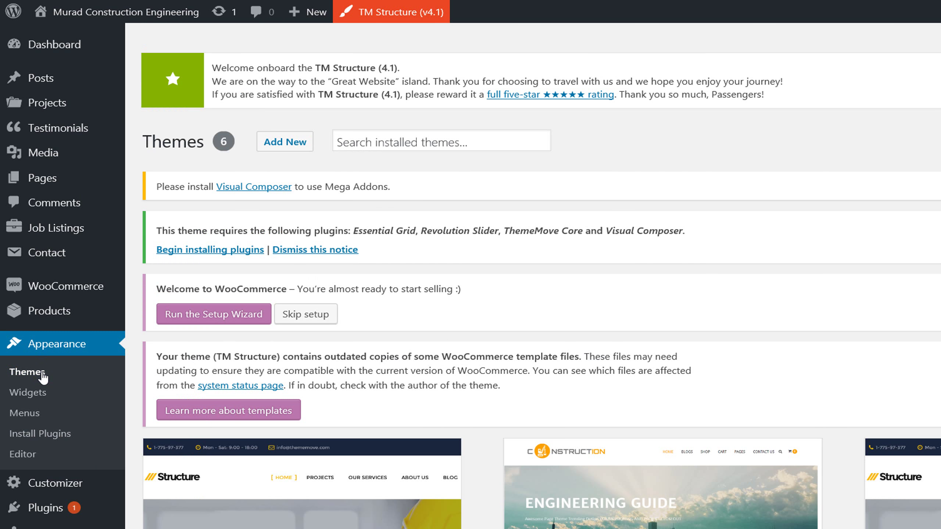
pyautogui.scroll(-5, 414, 333)
pyautogui.scroll(3, 421, 335)
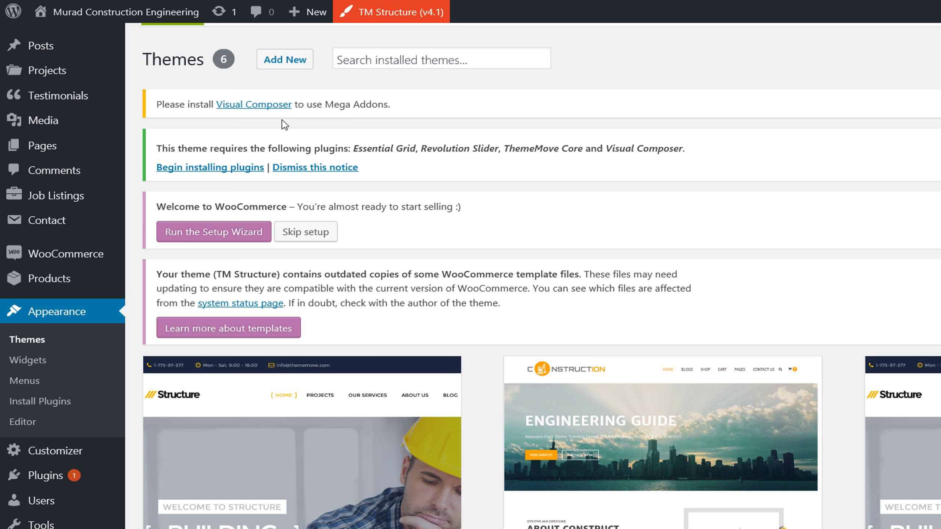
pyautogui.scroll(-3, 308, 352)
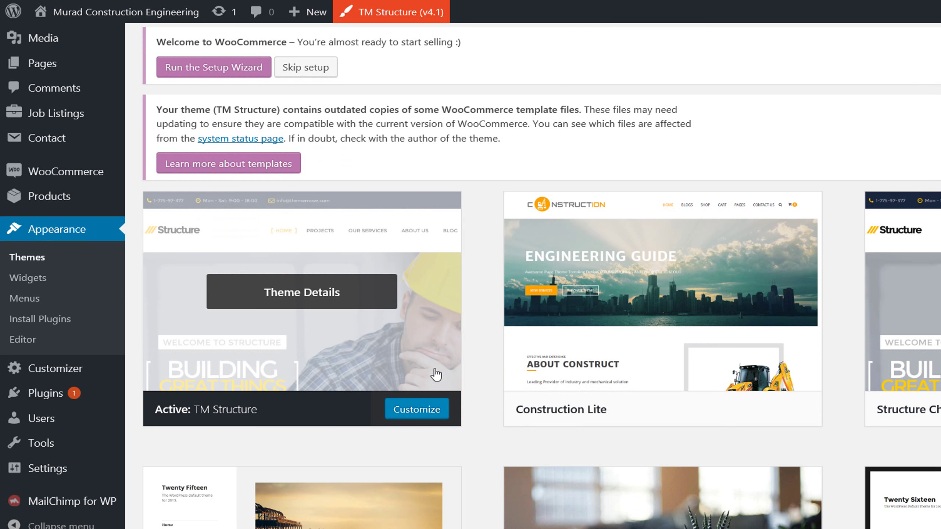
# Open the TM Structure Customizer and scroll through the preview's PHP warning and call stack.
pyautogui.click(418, 411)
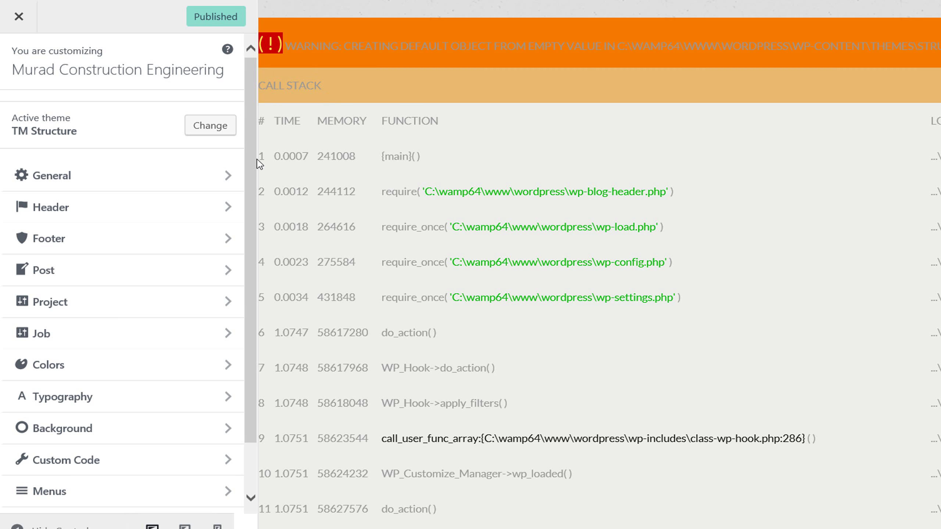
pyautogui.scroll(-6, 370, 273)
pyautogui.scroll(-3, 421, 279)
pyautogui.scroll(-4, 421, 279)
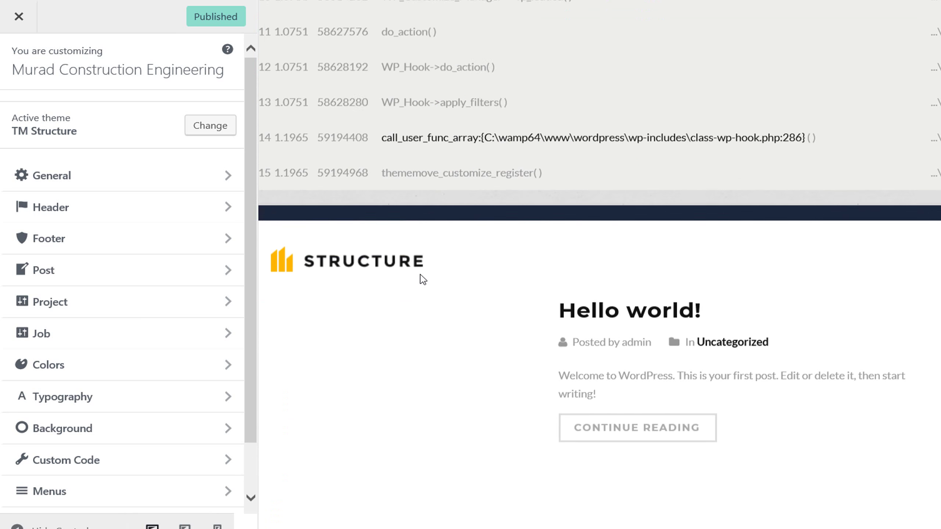
pyautogui.scroll(-3, 422, 279)
pyautogui.scroll(-3, 422, 279)
pyautogui.scroll(-3, 422, 278)
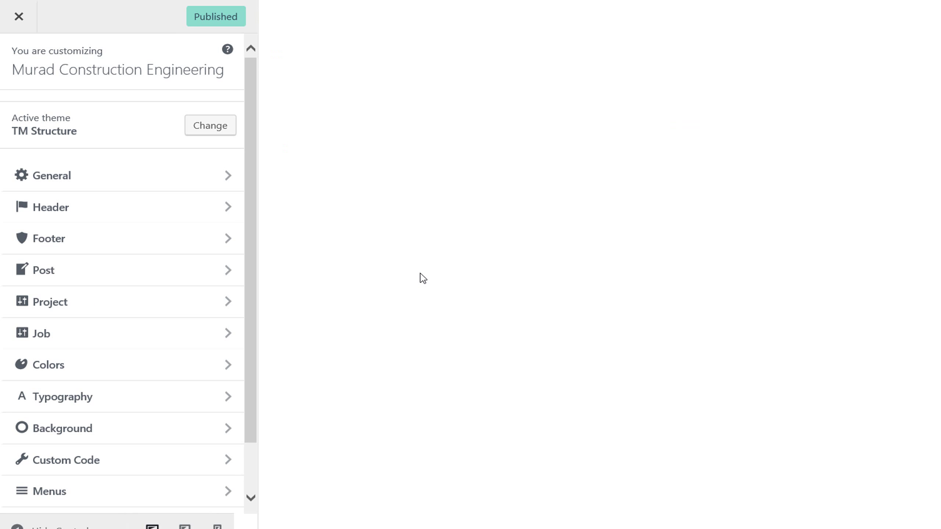
pyautogui.scroll(-5, 423, 277)
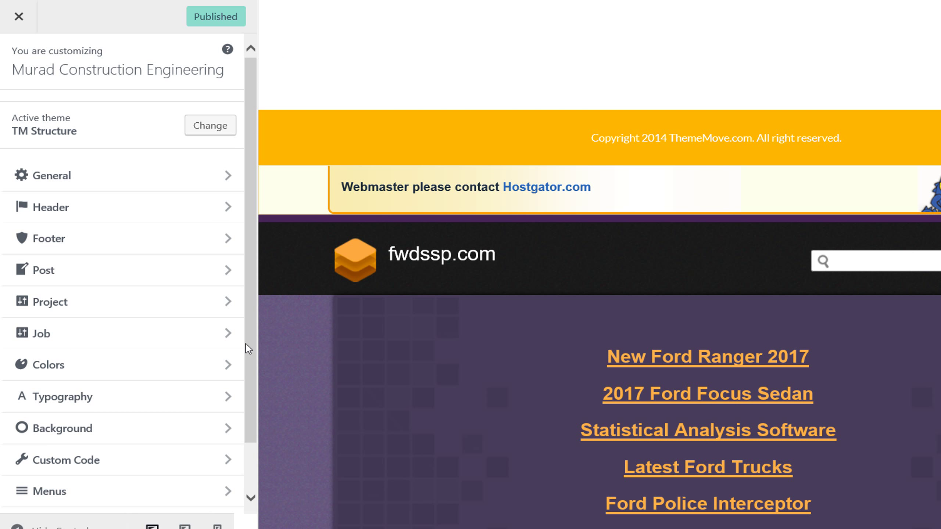
pyautogui.moveTo(251, 352); pyautogui.dragTo(247, 422)
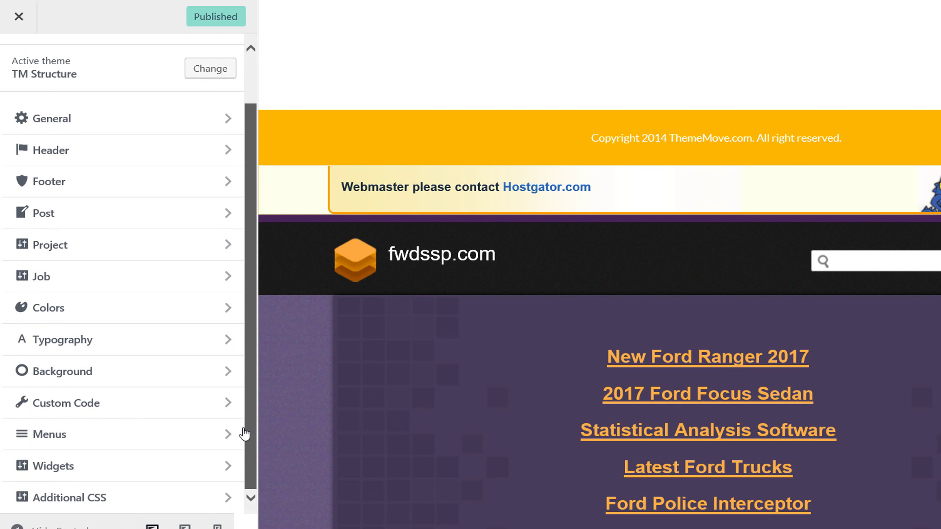
pyautogui.moveTo(247, 423); pyautogui.dragTo(248, 340)
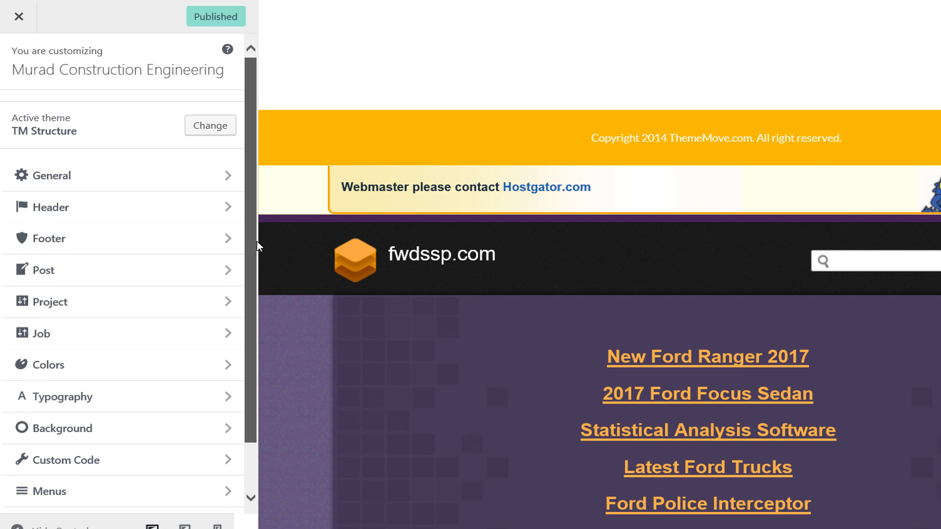